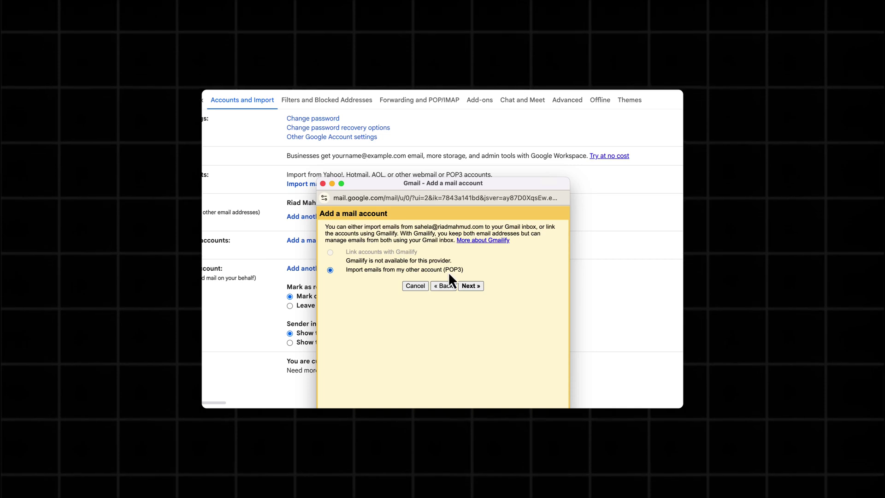
Step: Choose 'Import emails from my other account (POP3)' in Gmail and continue to the POP3 settings
click(470, 286)
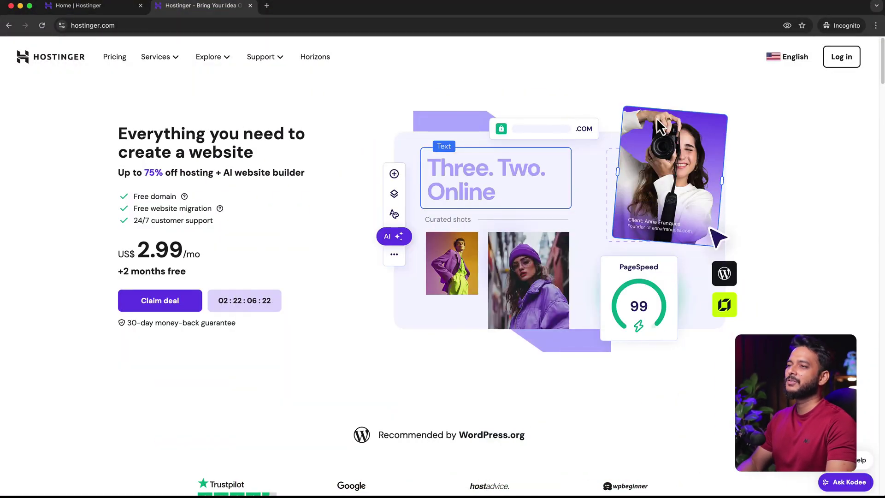
Step: Go to Emails in hPanel and open Manage for the first domain's free email plan
click(107, 13)
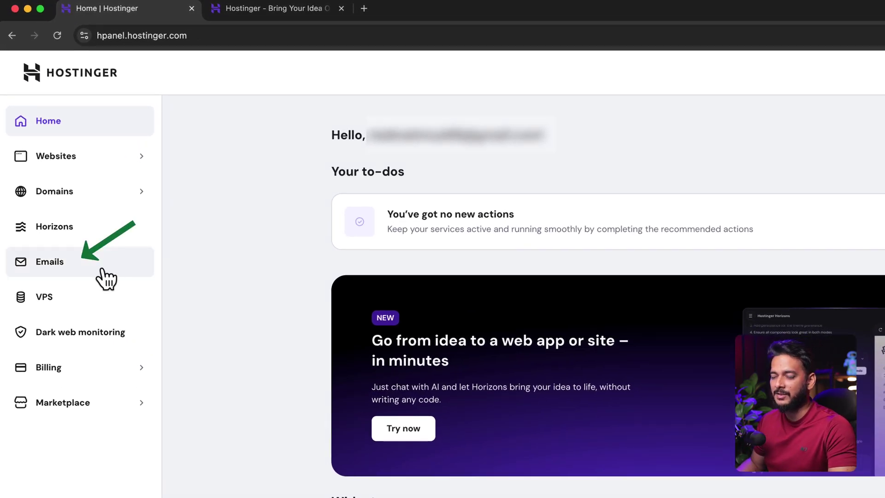
click(102, 269)
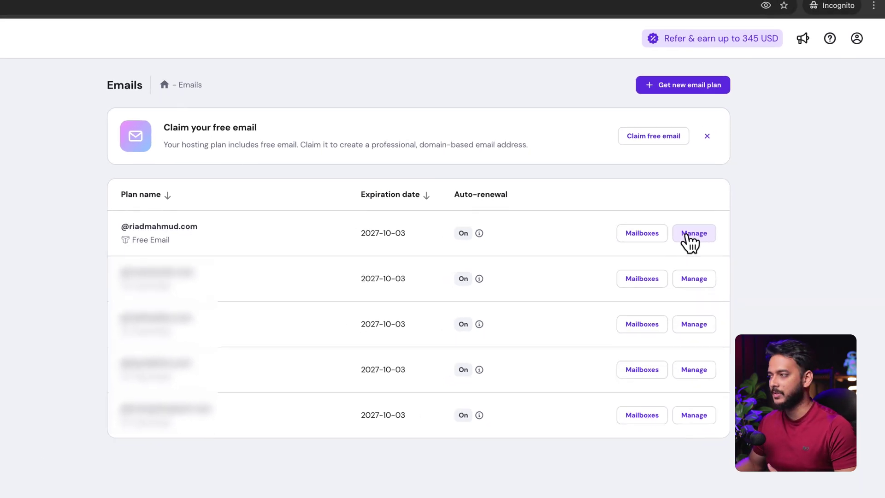
click(687, 234)
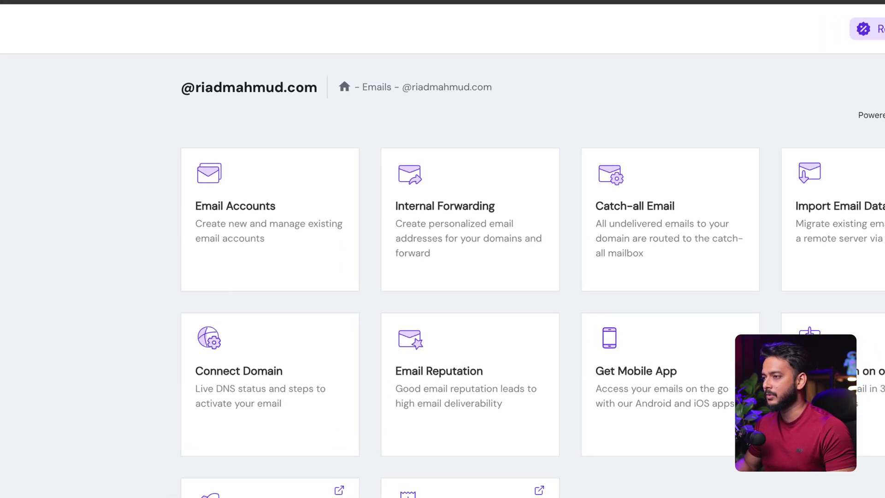
Step: Open Email Accounts and bring up the 'Create new email account' form
click(186, 190)
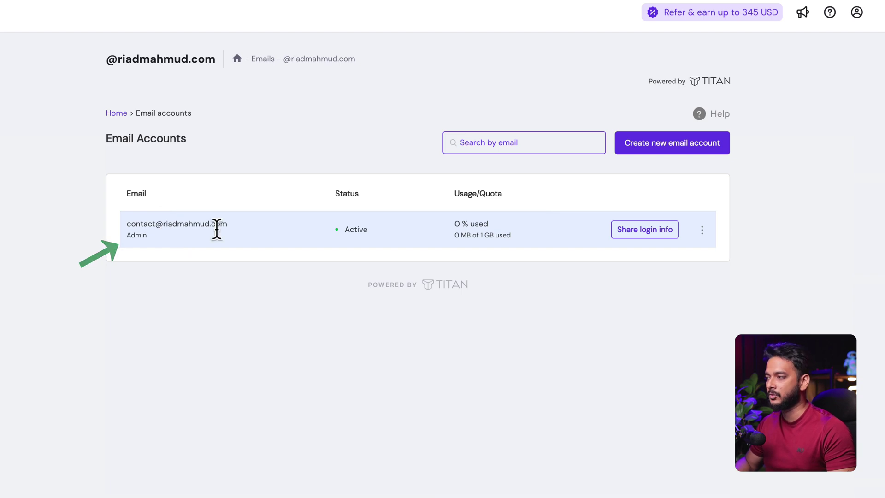
click(662, 148)
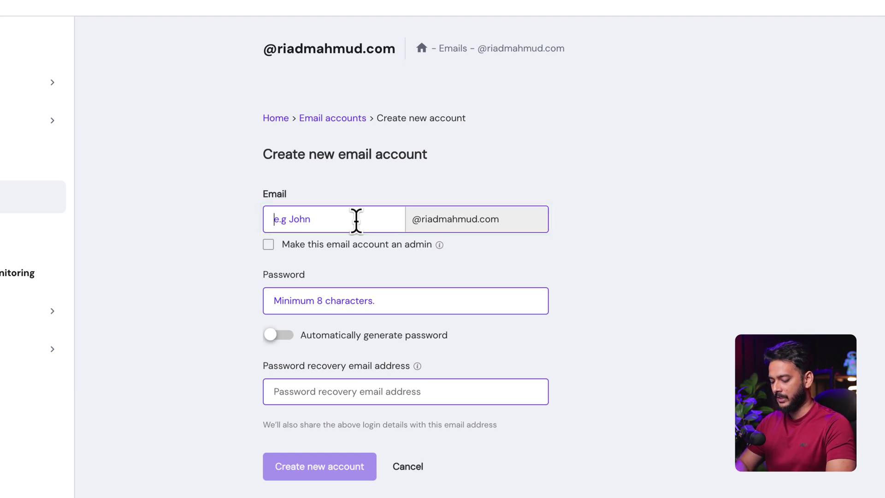
Step: Name the mailbox 'support', auto-generate its password, and reveal and select that password for copying
text(editor)
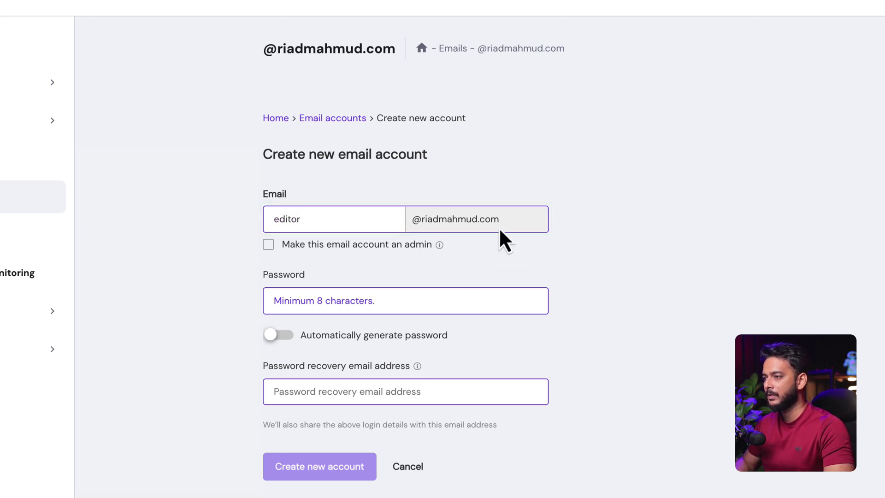
double_click(313, 226)
text(support)
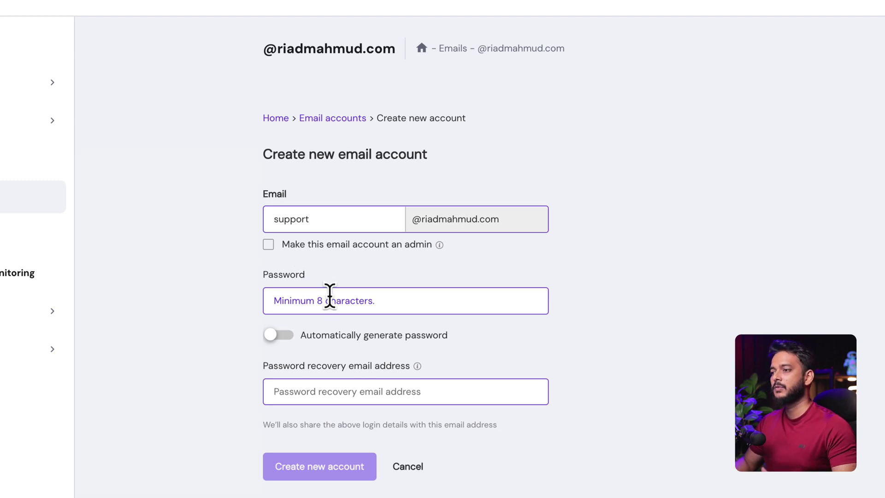
click(290, 333)
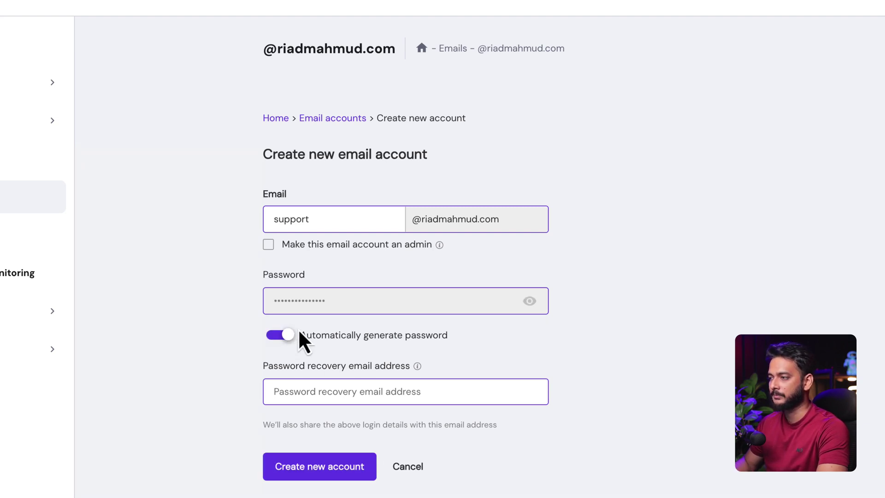
click(527, 304)
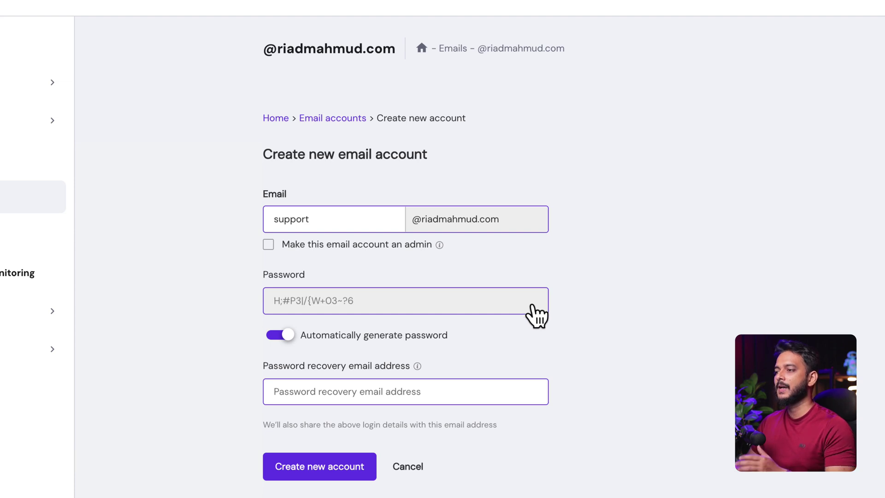
drag(271, 300, 375, 293)
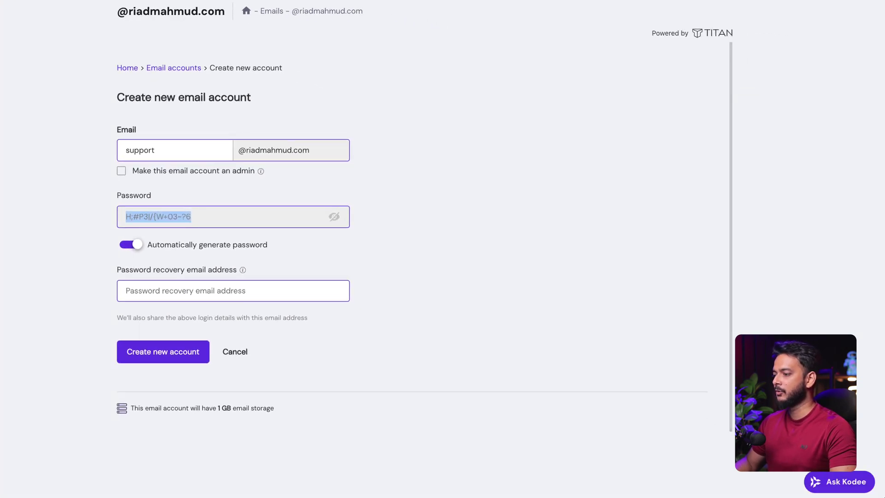
right_click(509, 497)
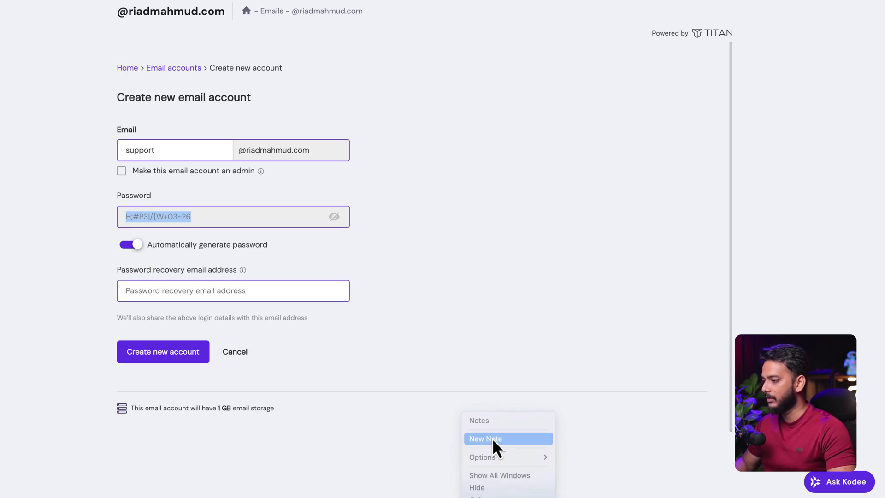
Step: Paste the generated password into a new note titled 'Business email notes'
click(492, 438)
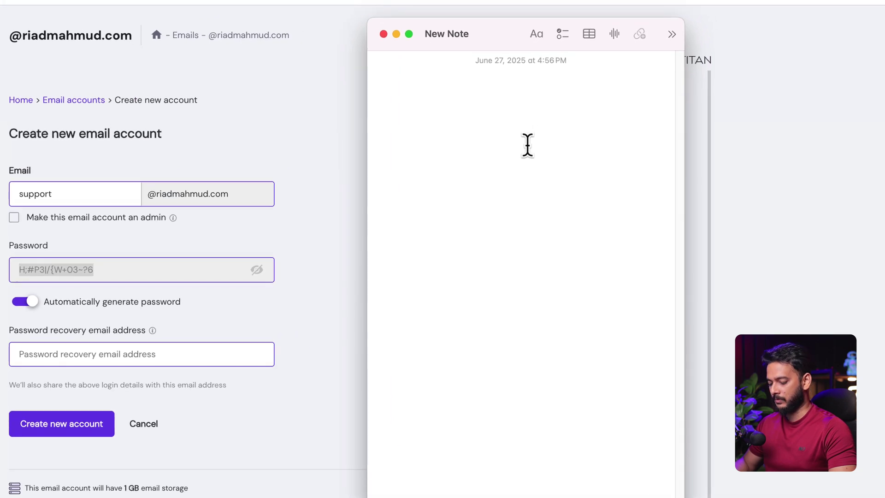
key(super+v)
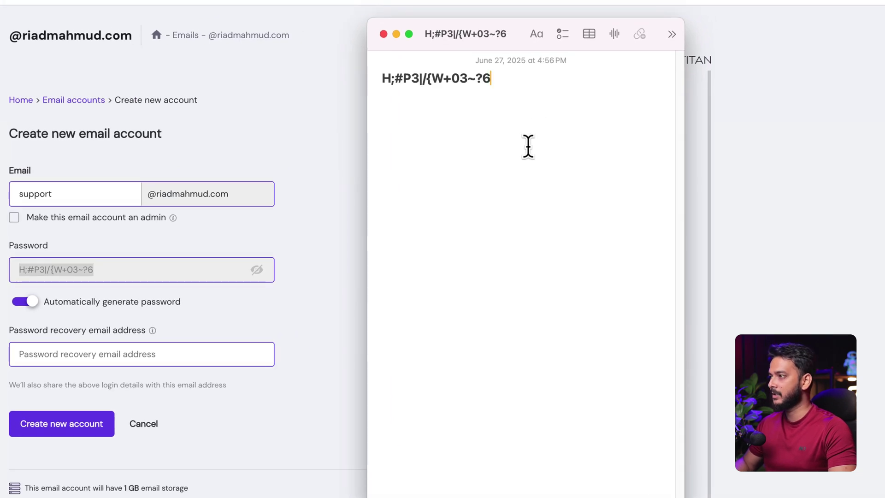
drag(510, 46, 764, 111)
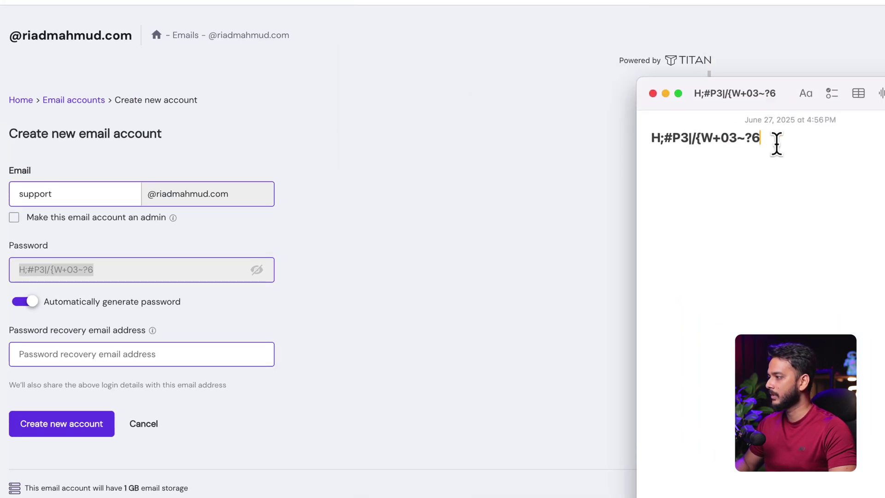
drag(779, 140, 613, 129)
key(super+c)
key(BackSpace)
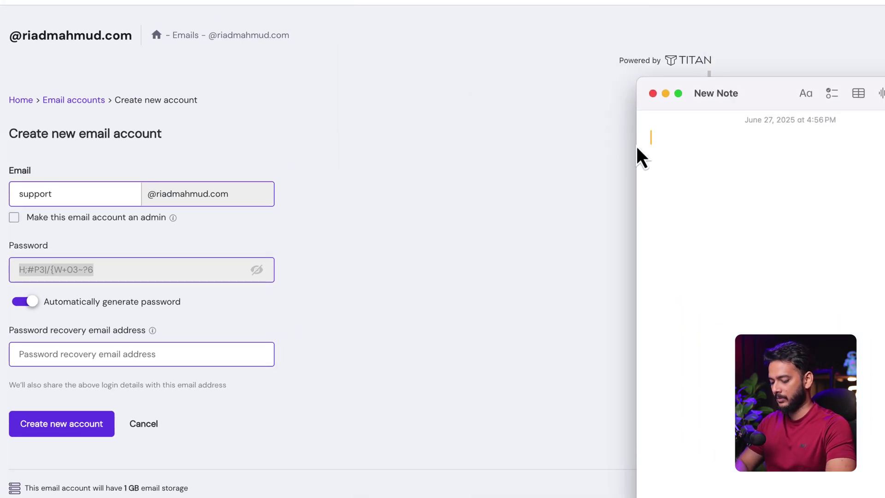
text(Bs)
key(BackSpace)
text(usiness email notes)
key(Return)
key(super+v)
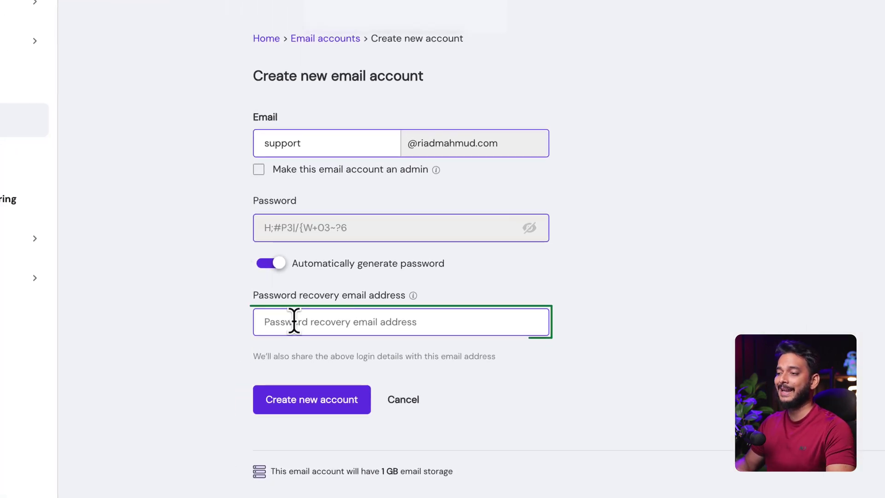
click(295, 321)
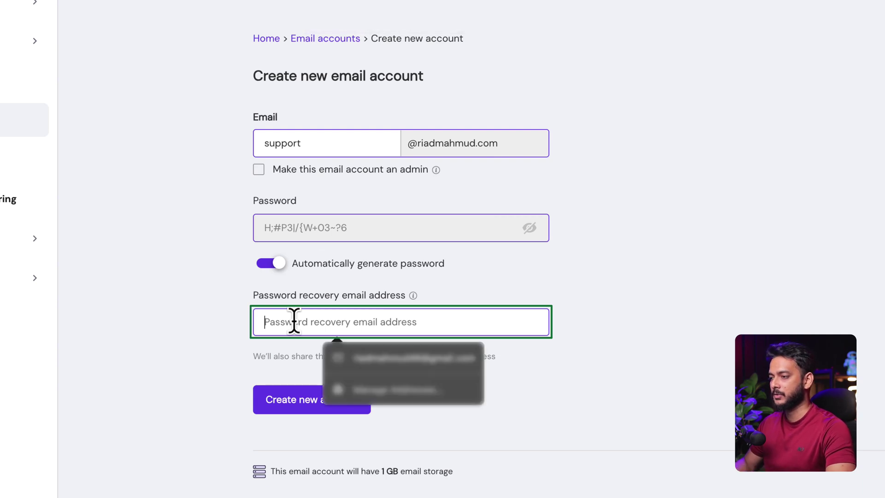
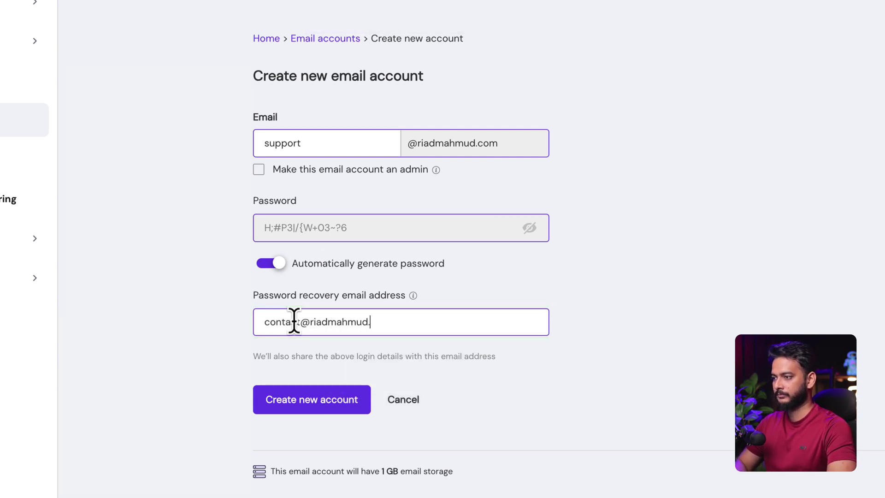
Step: Add a password recovery email address, correct the username, and create the account
click(298, 397)
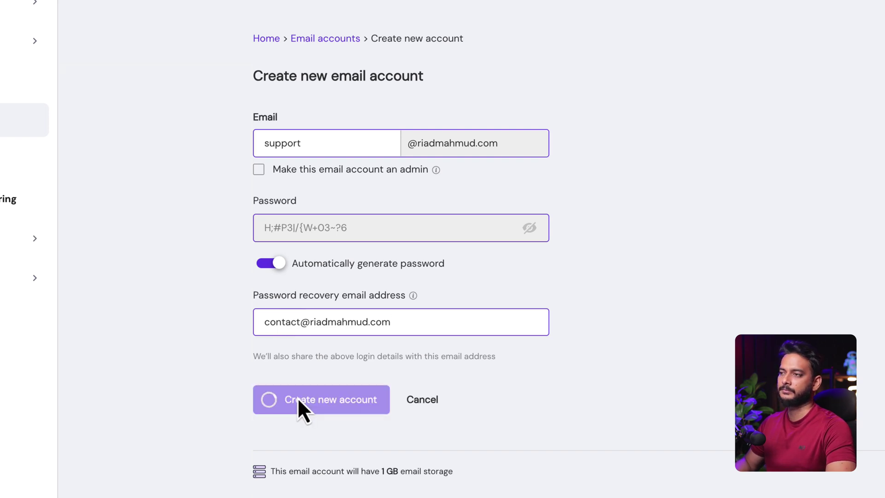
double_click(349, 142)
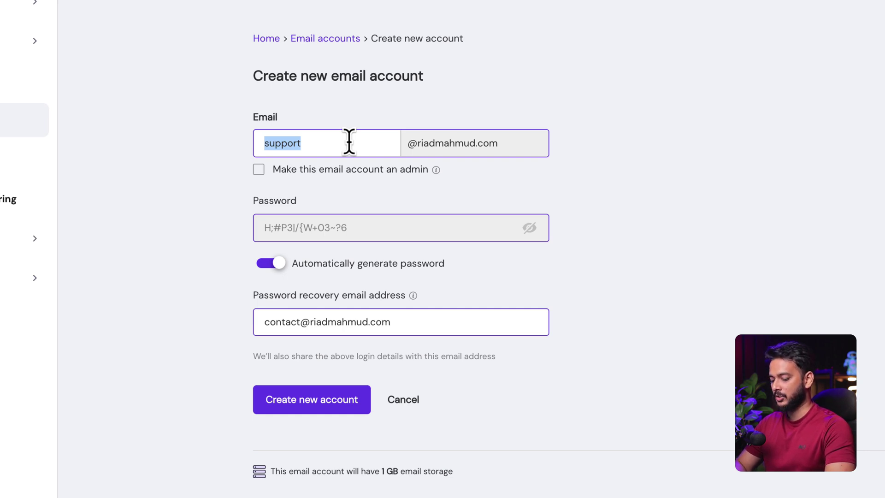
text(r)
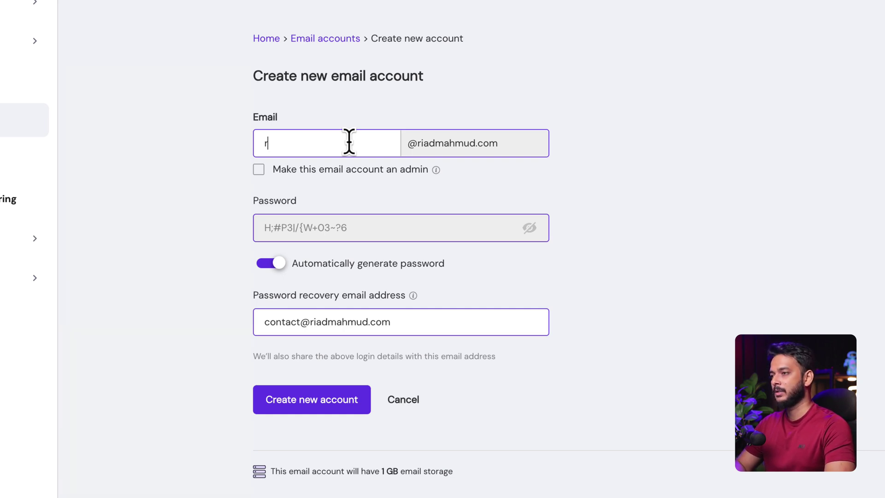
key(BackSpace)
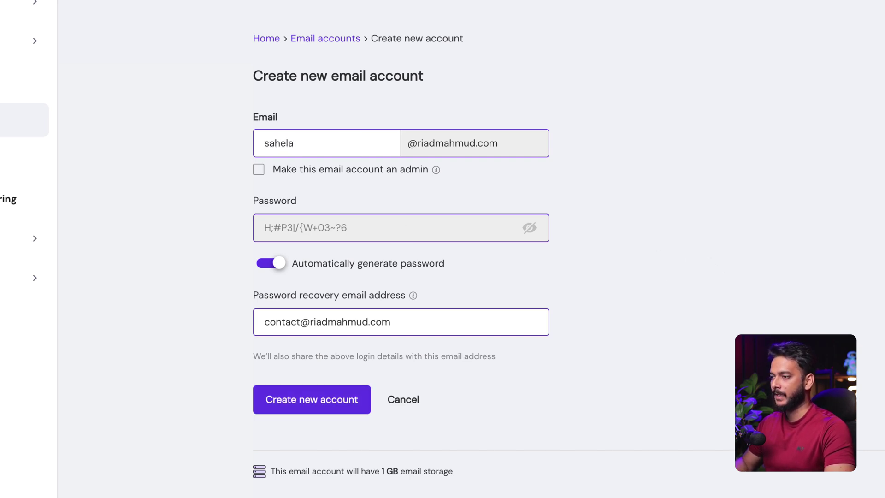
click(306, 404)
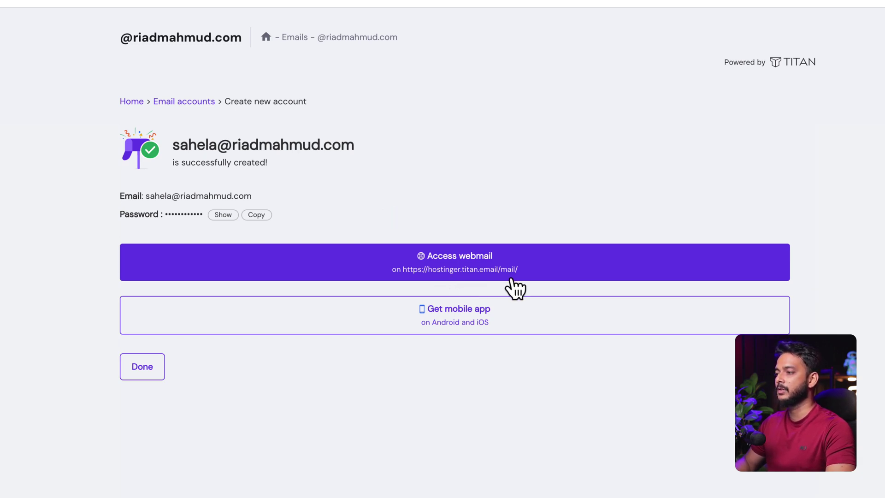
Step: Open webmail for the new account and paste the saved password from Notes into the login form
click(469, 270)
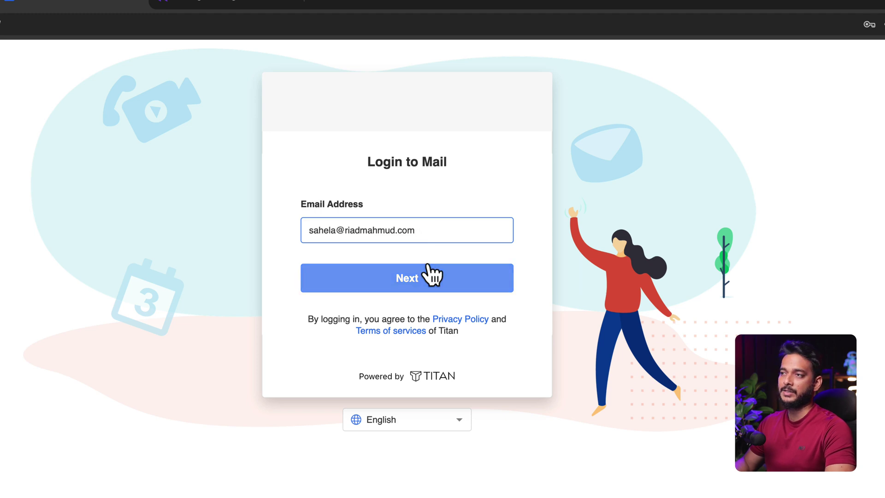
click(413, 287)
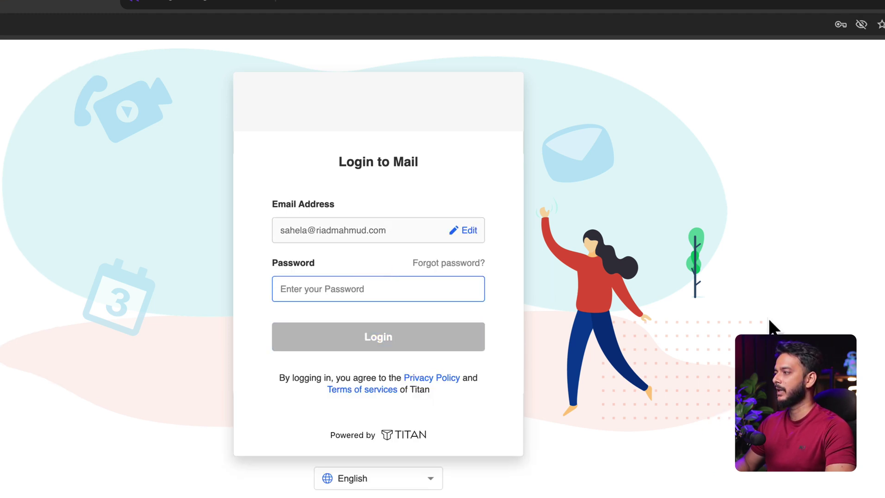
drag(808, 251, 665, 247)
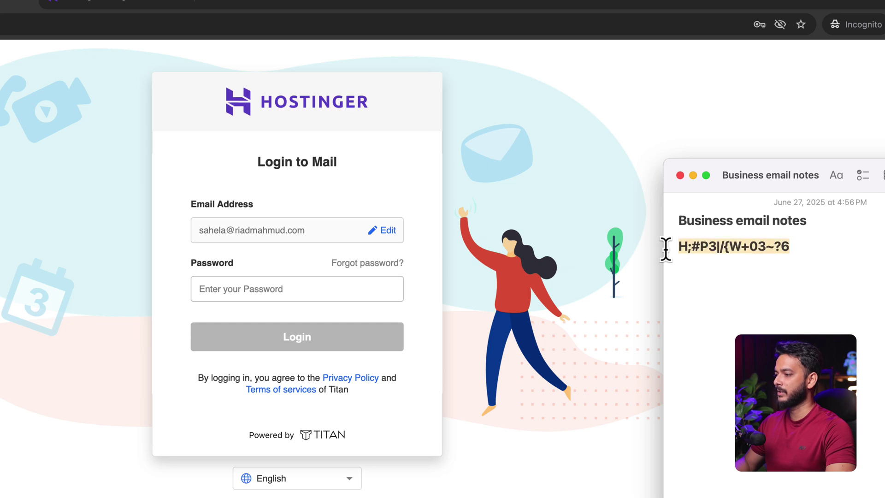
key(super+c)
click(278, 289)
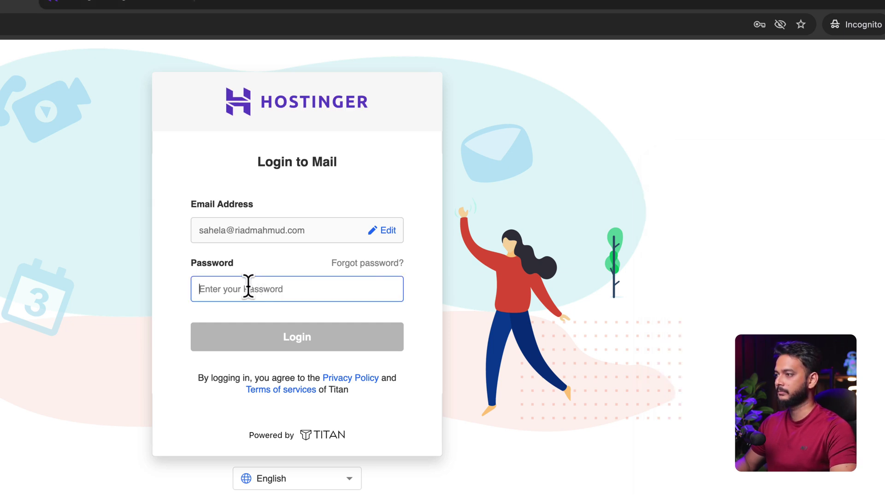
key(super+v)
Step: Save the login address in the note, log in, and skip setting a recovery email
triple_click(245, 229)
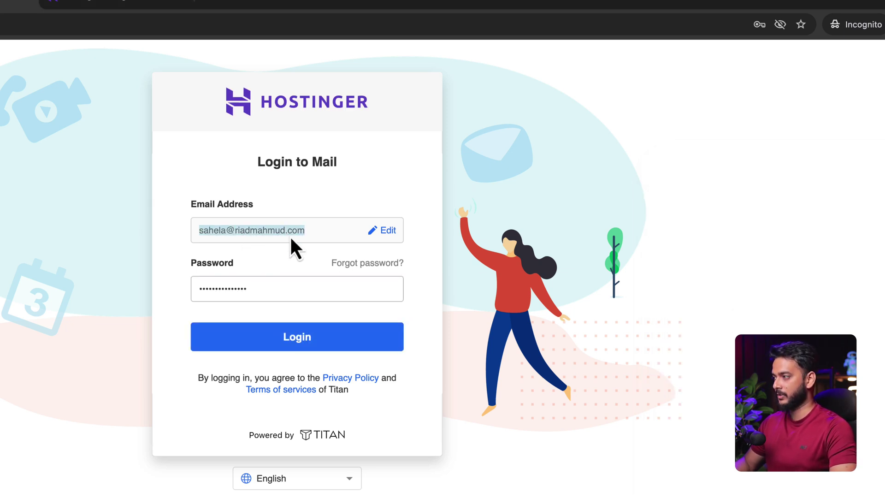
key(super+Tab)
key(Right)
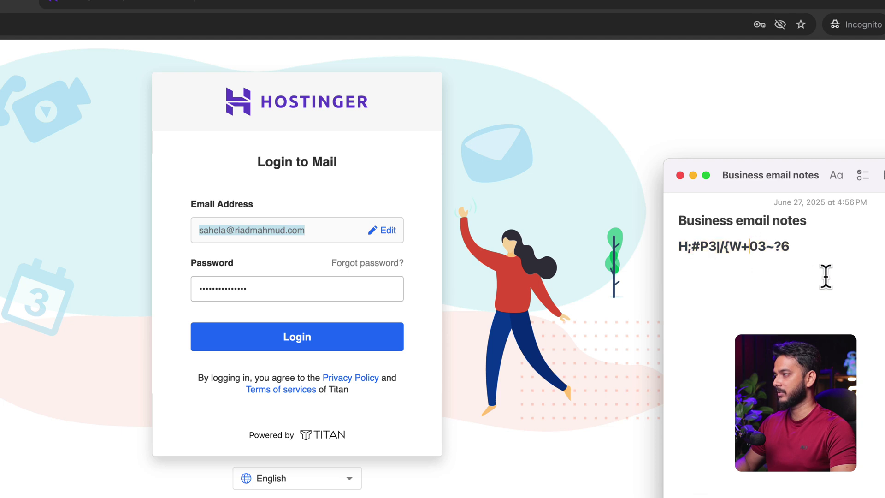
key(Return)
key(super+v)
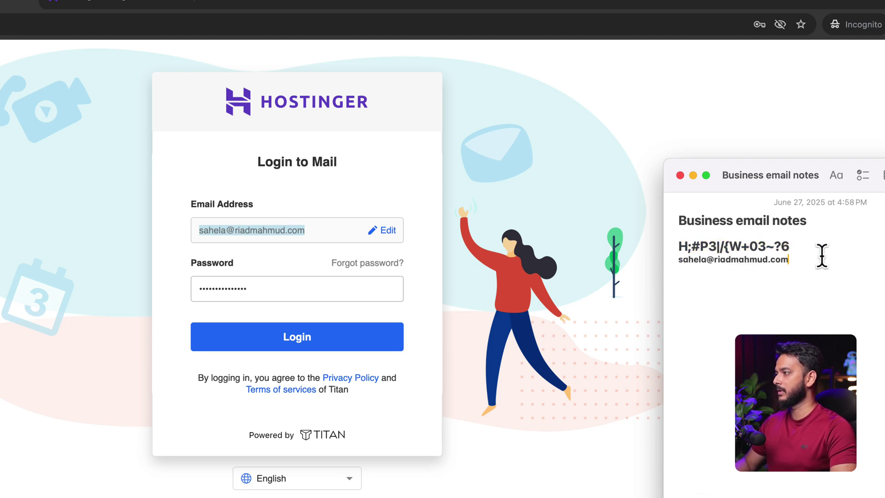
click(306, 336)
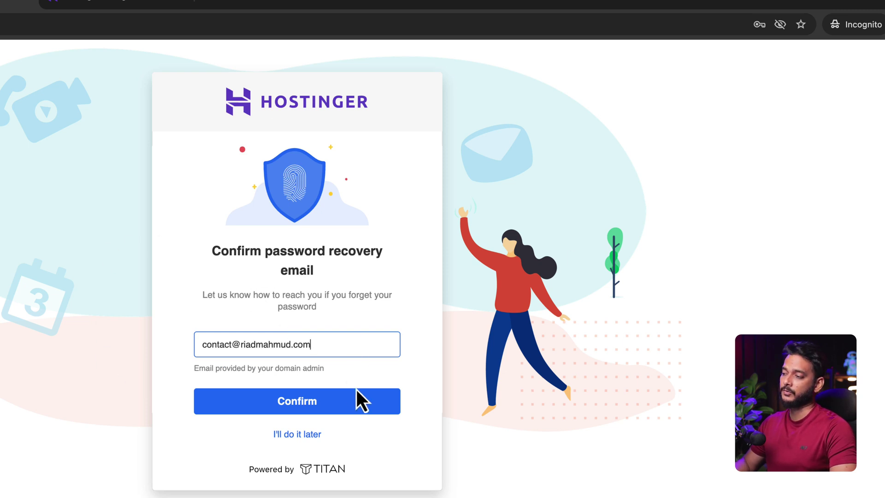
click(295, 434)
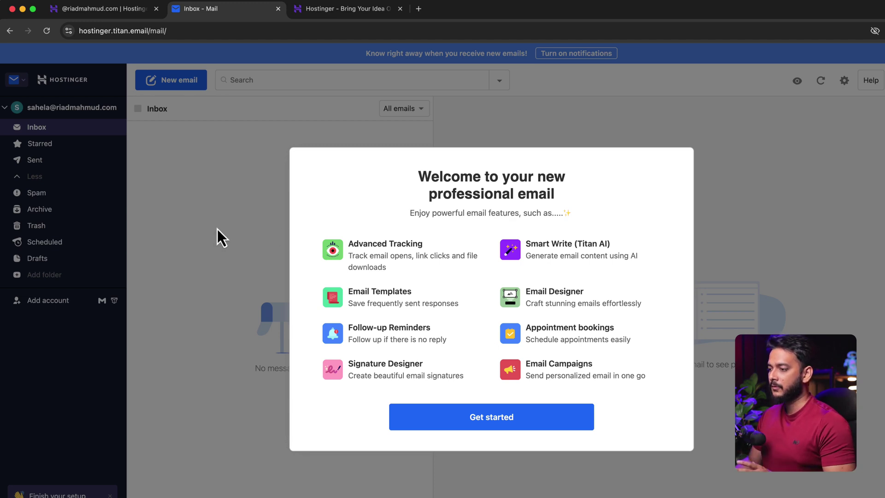
click(518, 425)
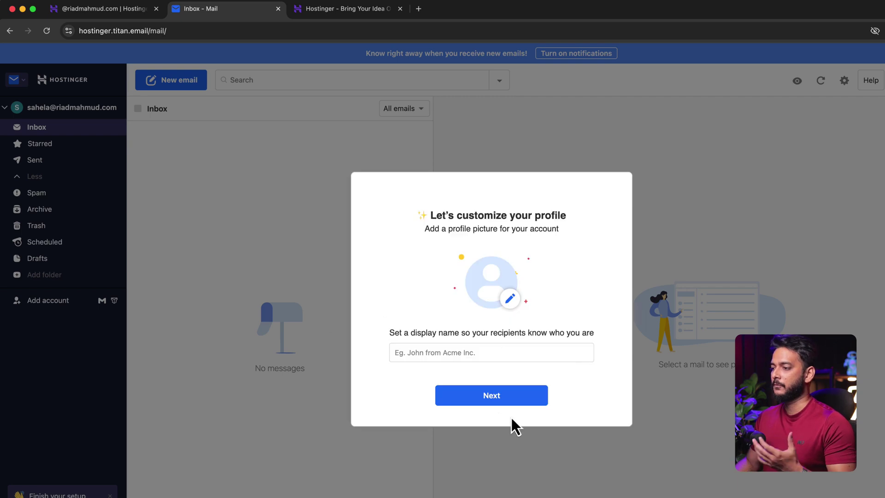
Step: Enter a display name, then decline the Gmail import, signature, app download and first-email prompts
click(482, 350)
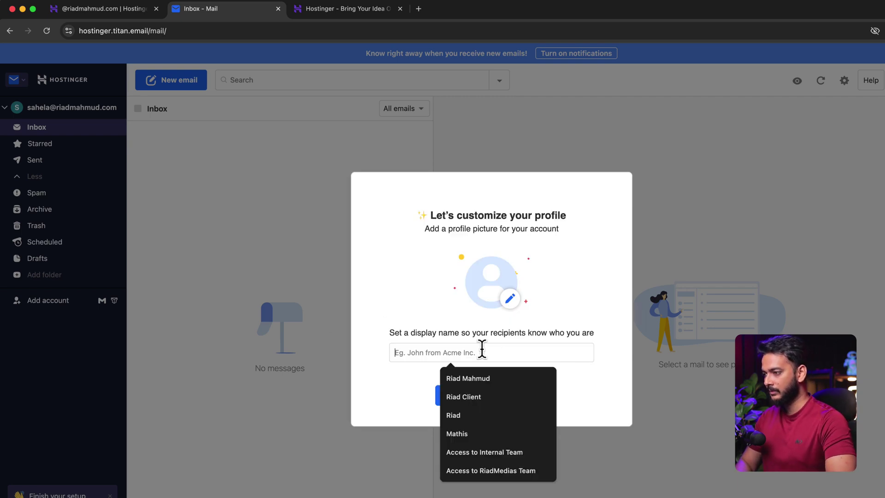
text(Sahela)
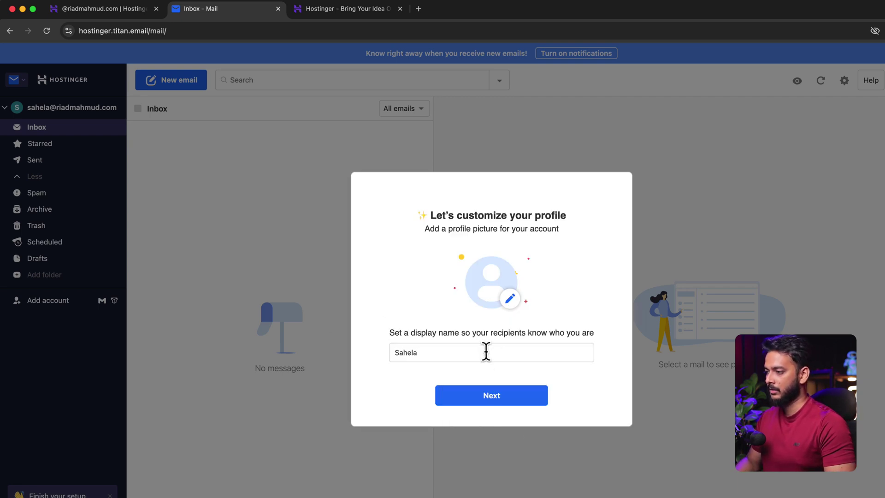
click(499, 395)
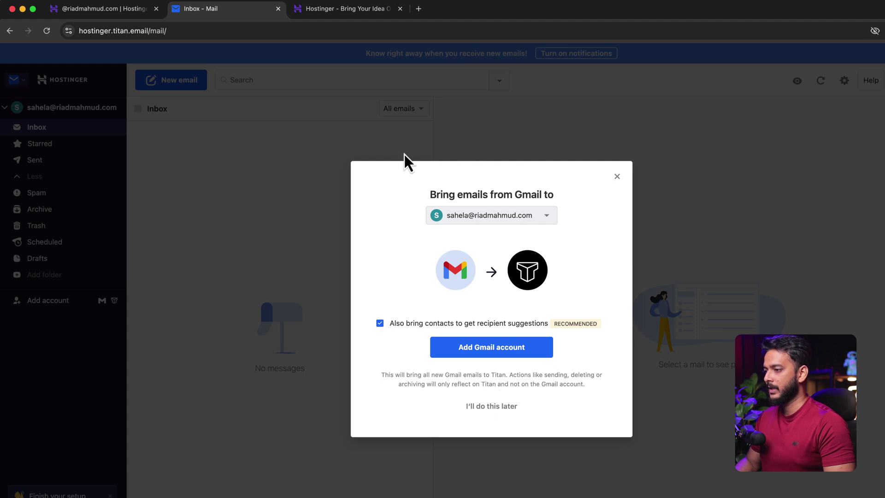
click(487, 407)
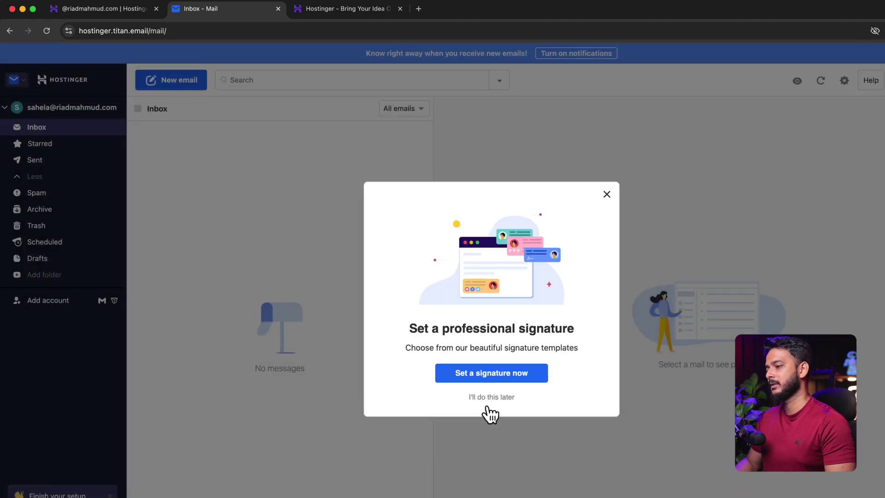
click(488, 405)
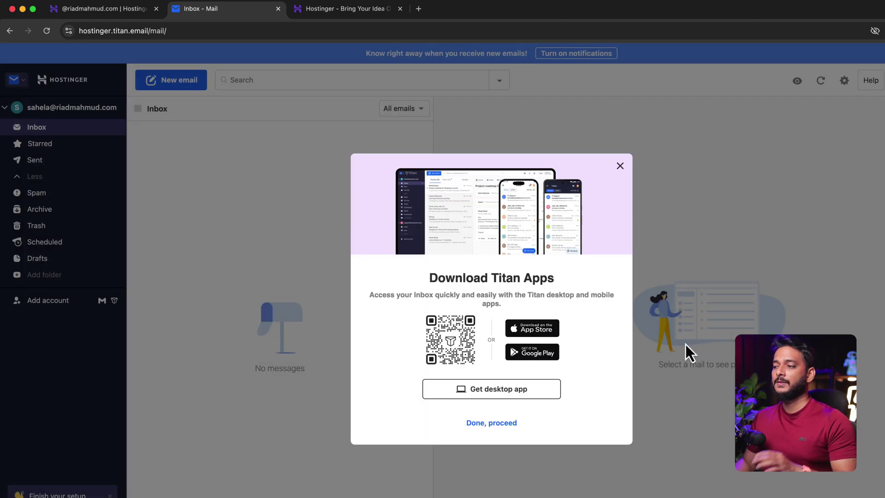
click(621, 167)
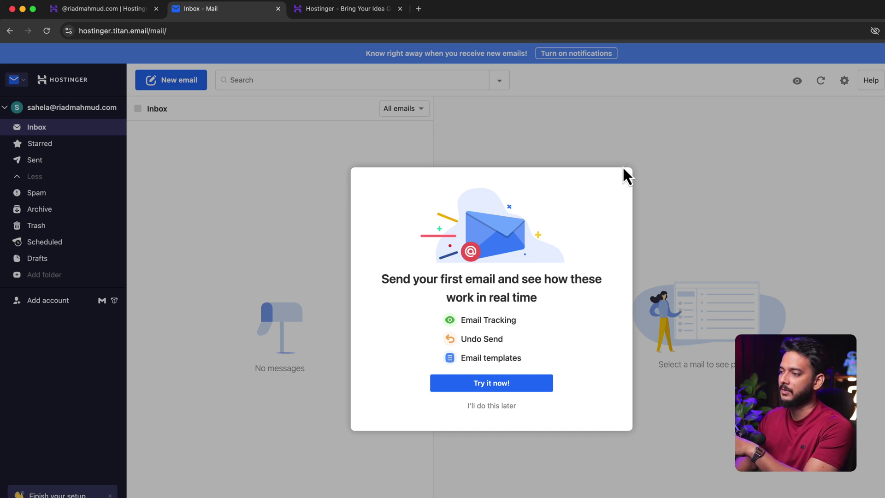
click(492, 408)
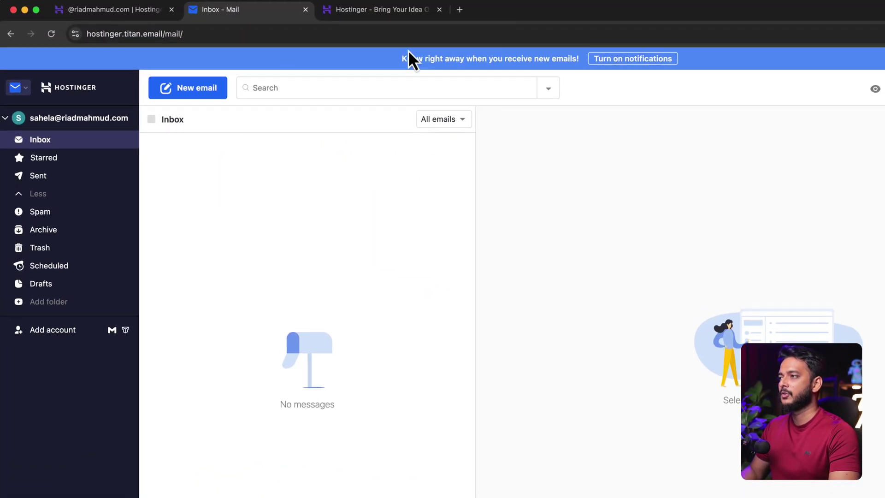
Step: Switch to the 'Hostinger - Bring Your Idea Online' browser tab
click(364, 13)
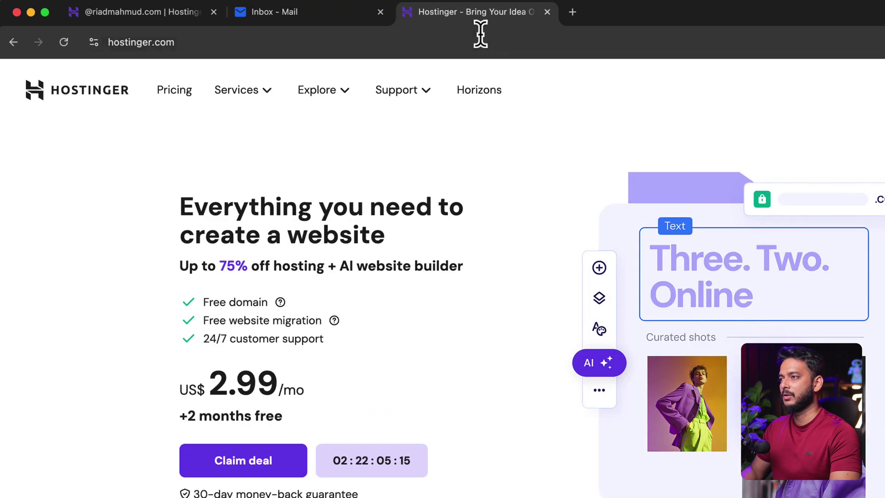
Step: Search Google for 'titan email outgoing and incoming' and open Titan's IMAP/POP configuration article
click(480, 35)
text(tit)
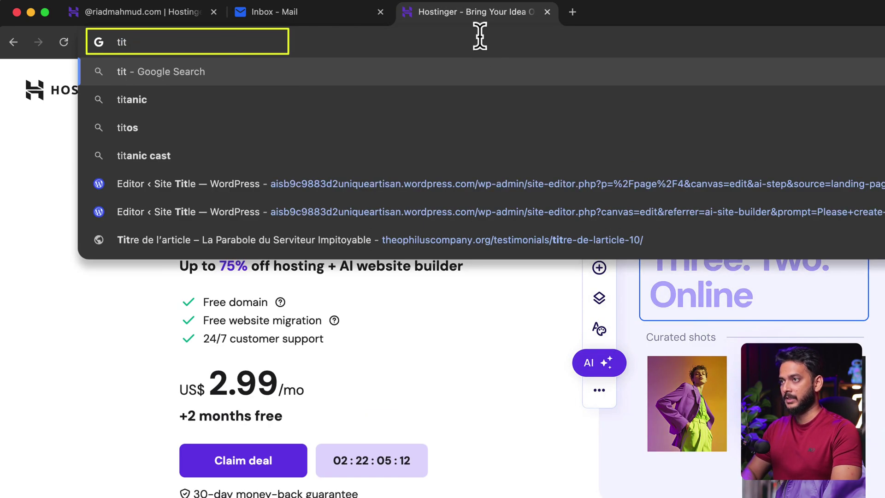
text(an email )
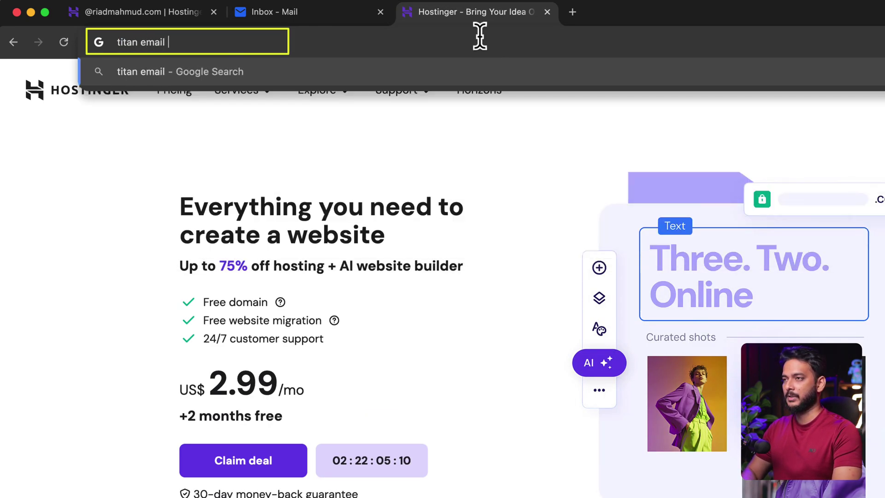
text(out)
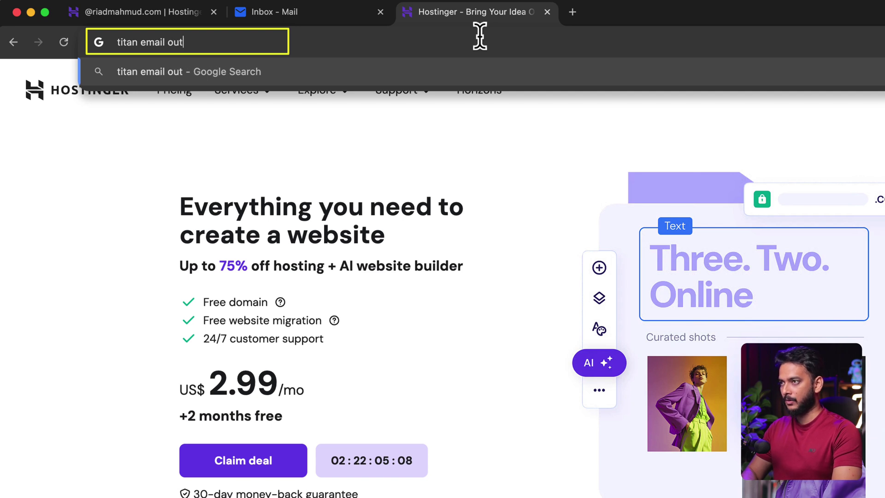
text(going and incom)
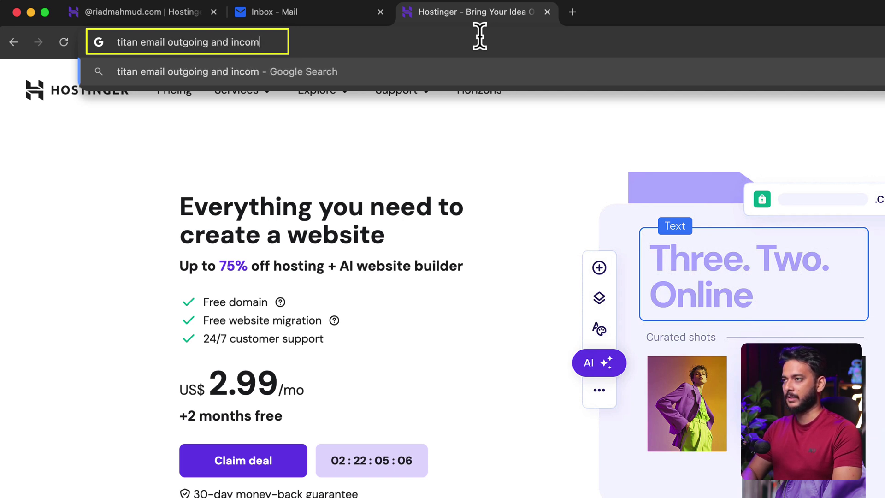
text(ing)
key(Return)
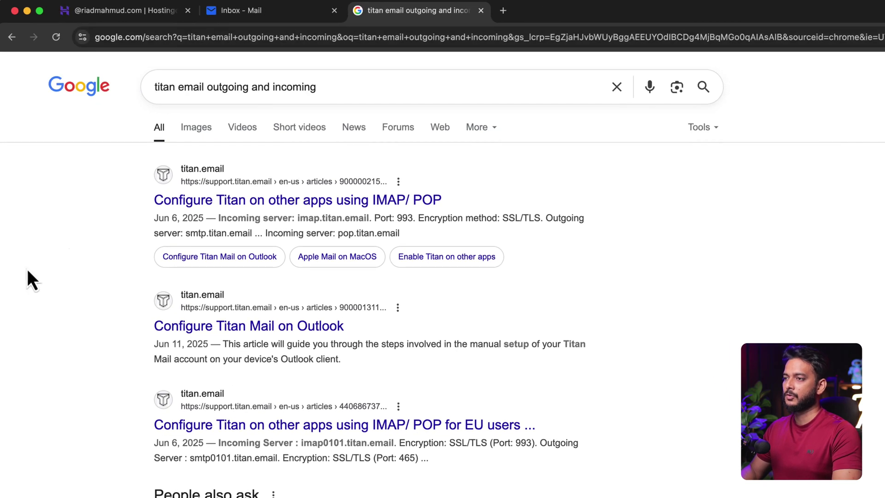
click(282, 203)
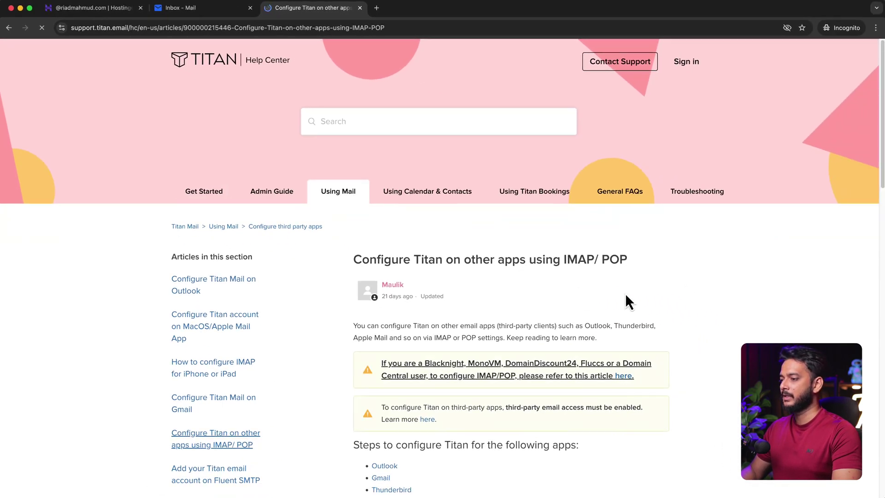
Step: Review the Titan IMAP and POP server settings, then bring the main Chrome window forward
scroll(625, 293, down, 10)
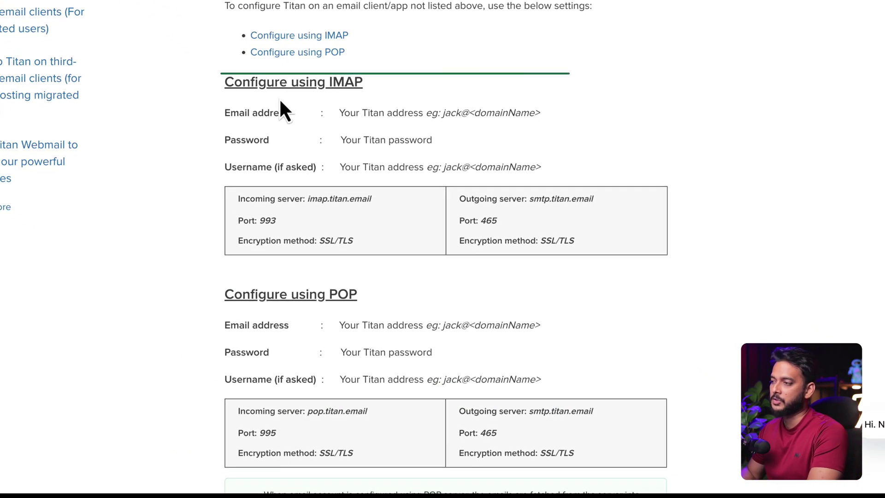
drag(324, 81, 364, 79)
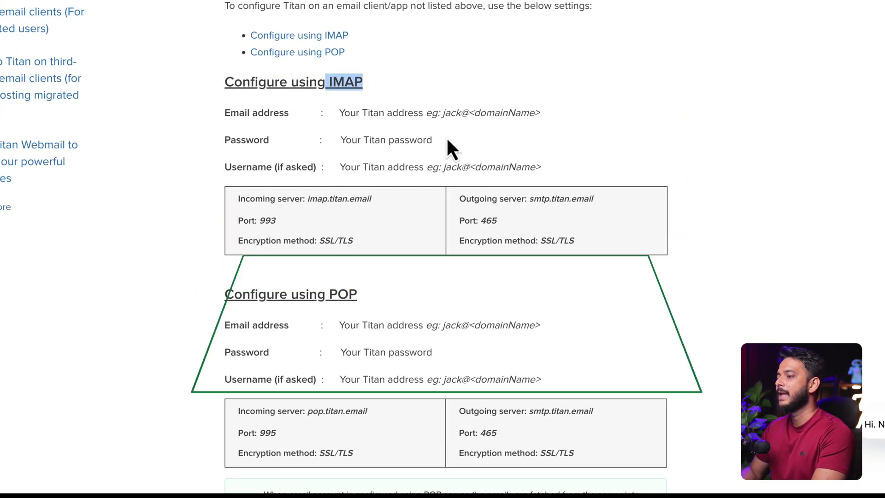
scroll(417, 292, down, 2)
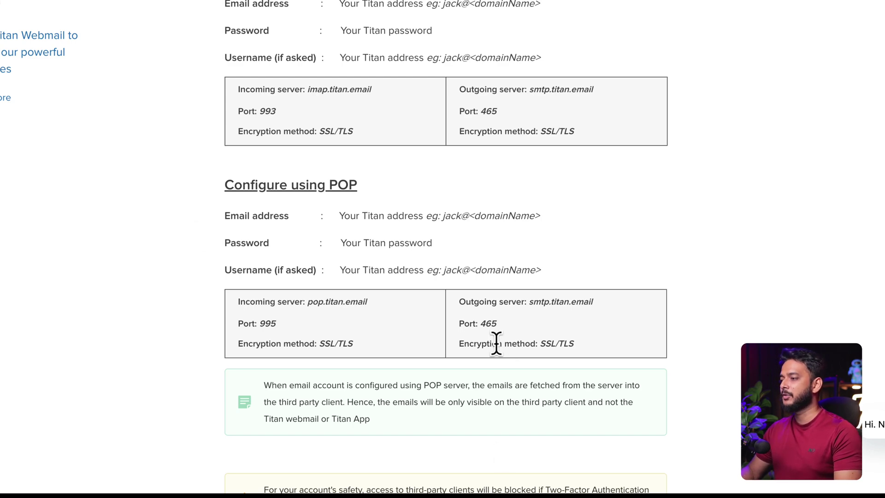
scroll(501, 350, down, 3)
scroll(490, 388, up, 5)
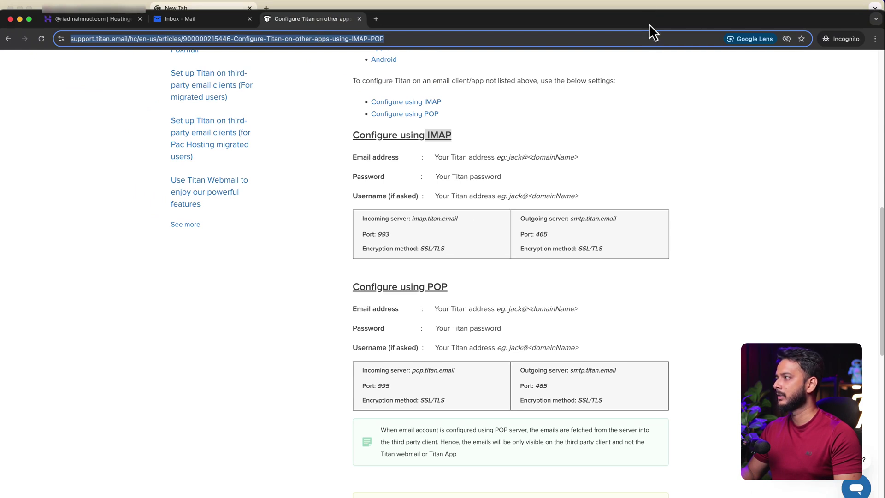
drag(650, 26, 691, 27)
click(582, 4)
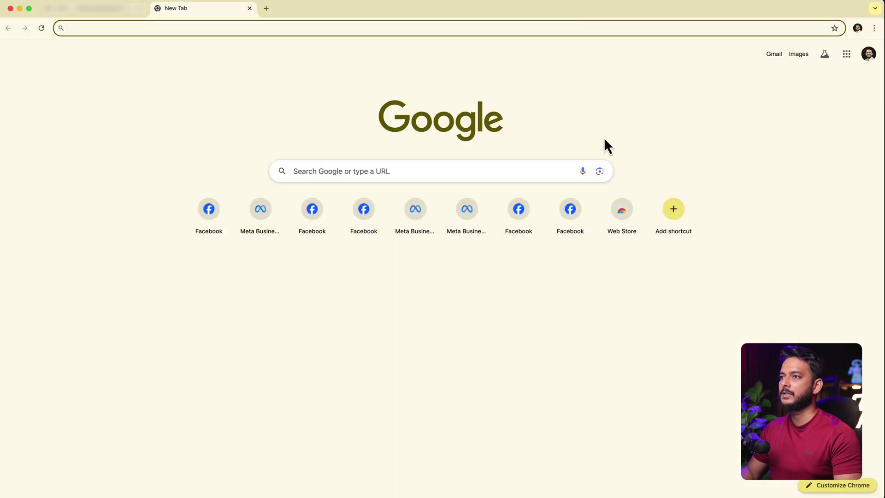
Step: From the Gmail tab, open full settings on Accounts and Import and choose Add a mail account
click(110, 13)
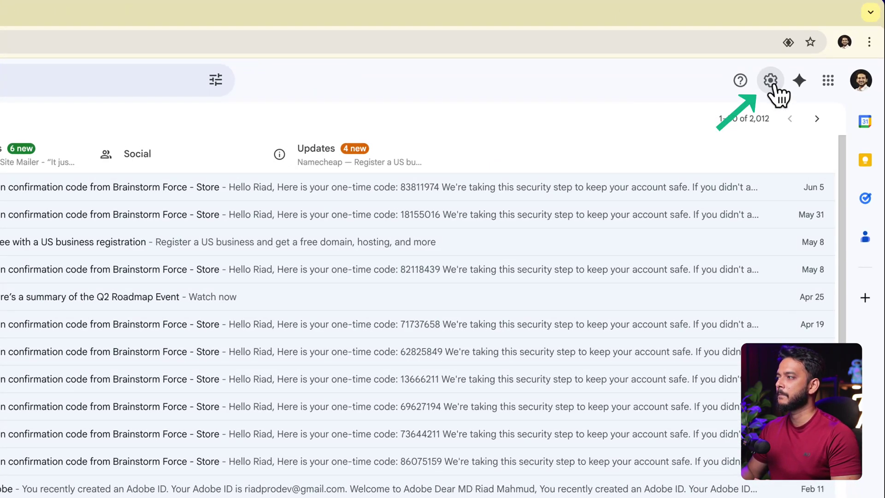
click(773, 85)
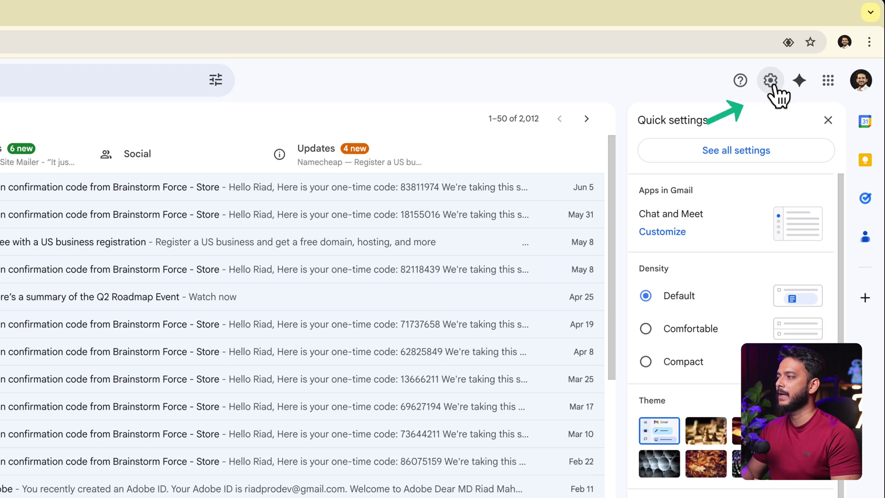
click(728, 152)
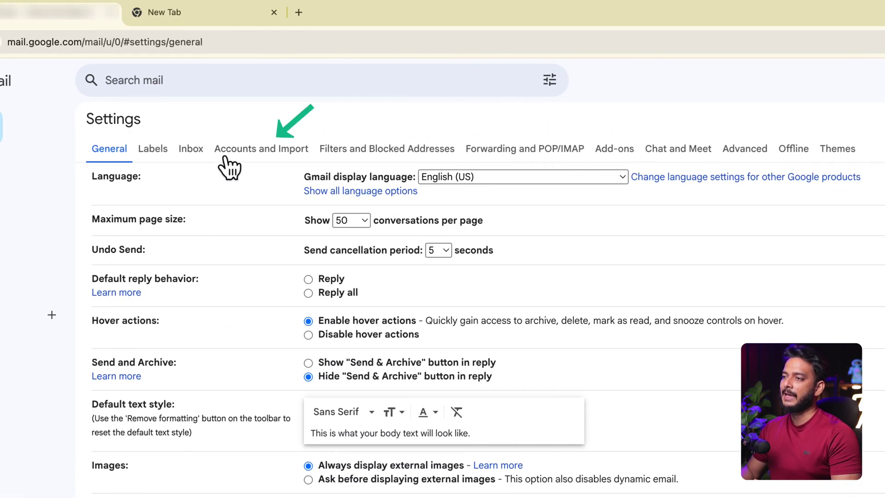
click(260, 150)
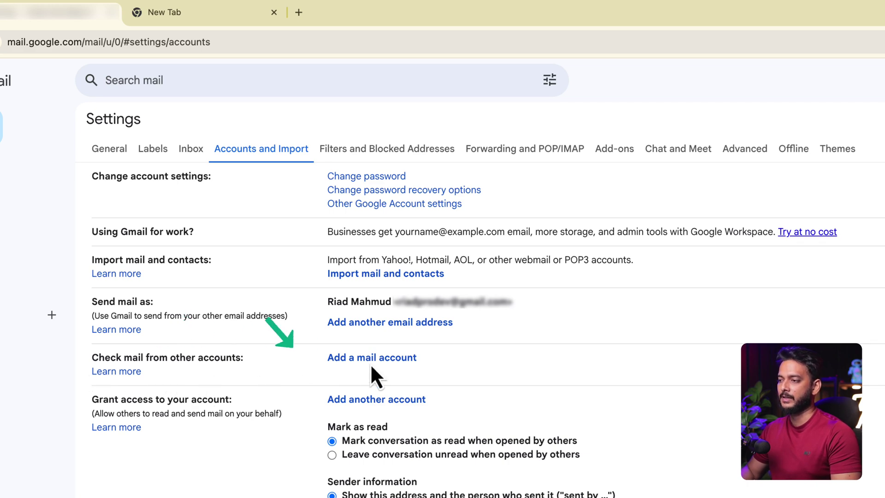
click(401, 358)
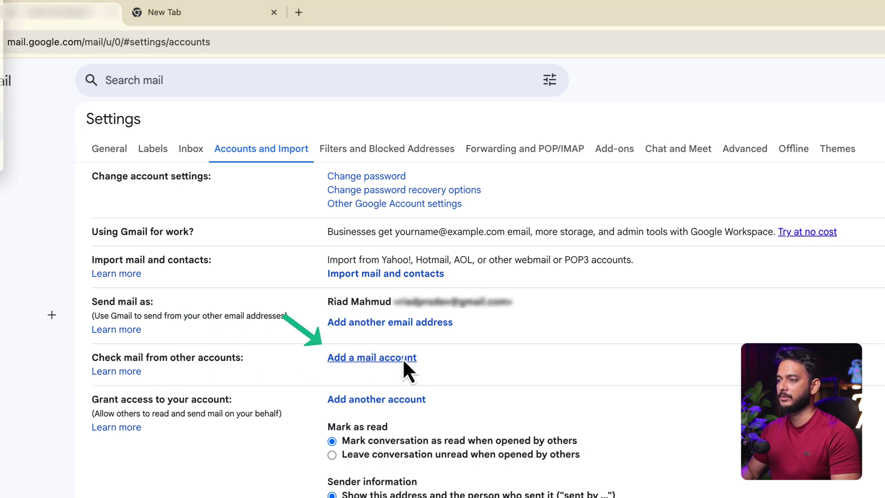
Step: Enter the business email address copied from Notes into the new account popup and continue
drag(238, 6, 874, 275)
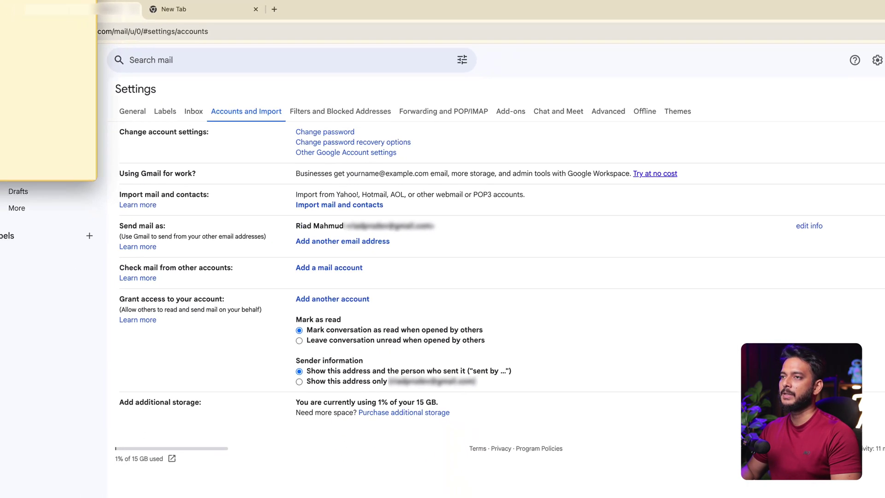
drag(653, 192, 520, 190)
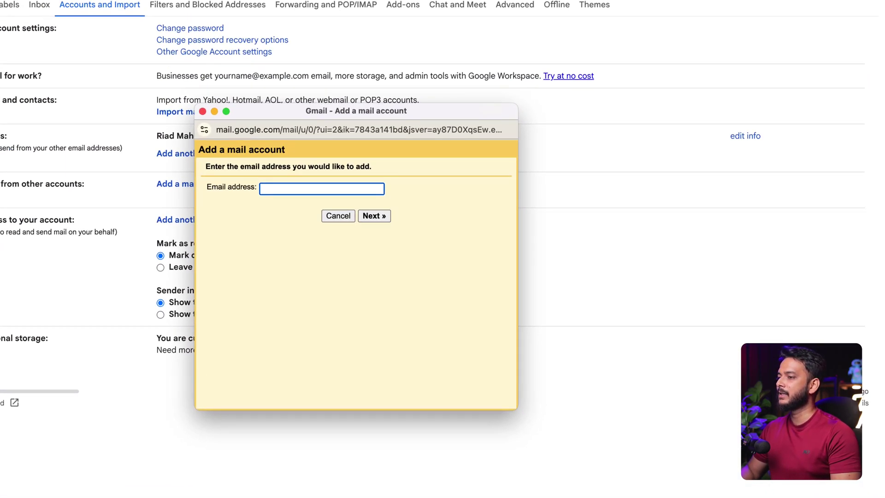
key(super+Tab)
drag(825, 131, 706, 127)
key(super+c)
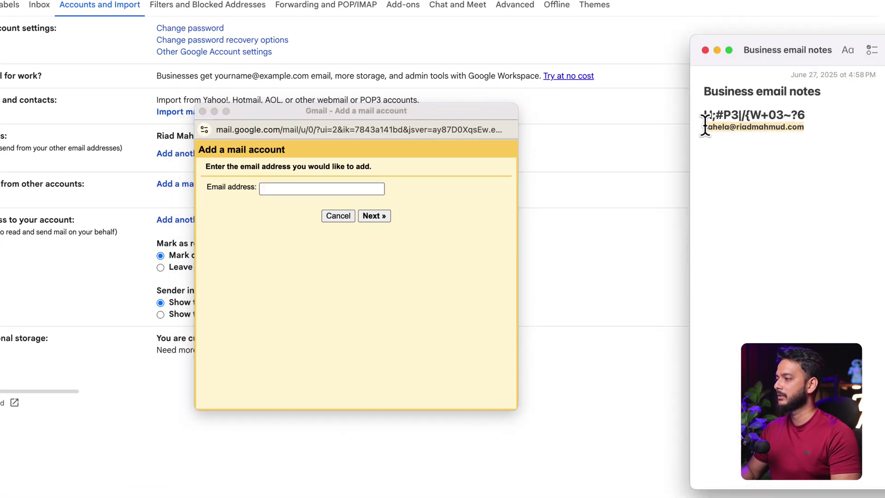
click(315, 189)
key(super+v)
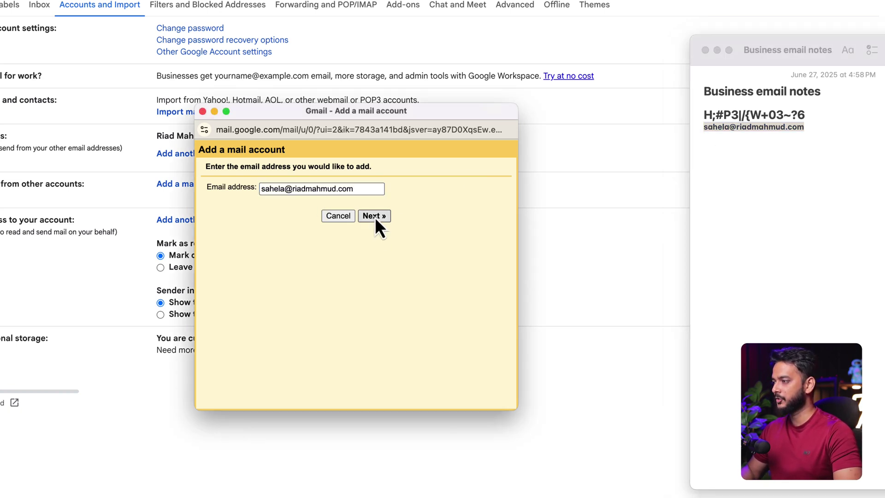
click(374, 215)
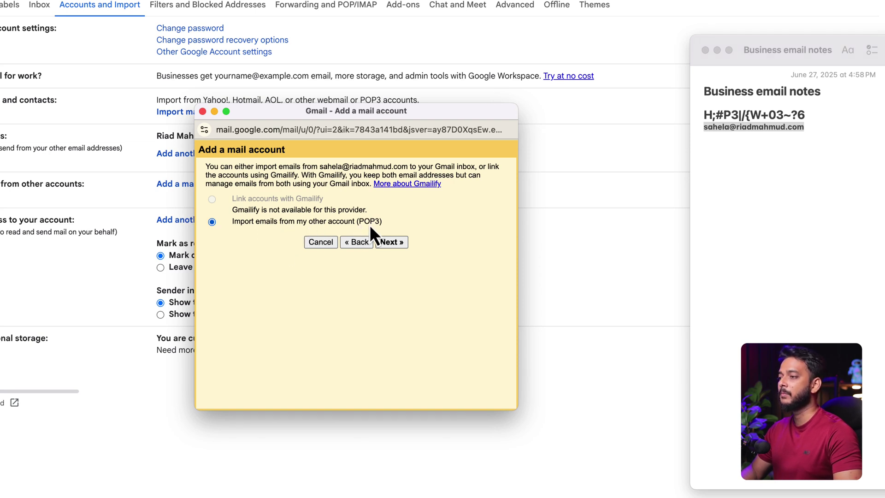
Step: Fill the POP username with the full business address and paste the mailbox password from Notes
click(398, 243)
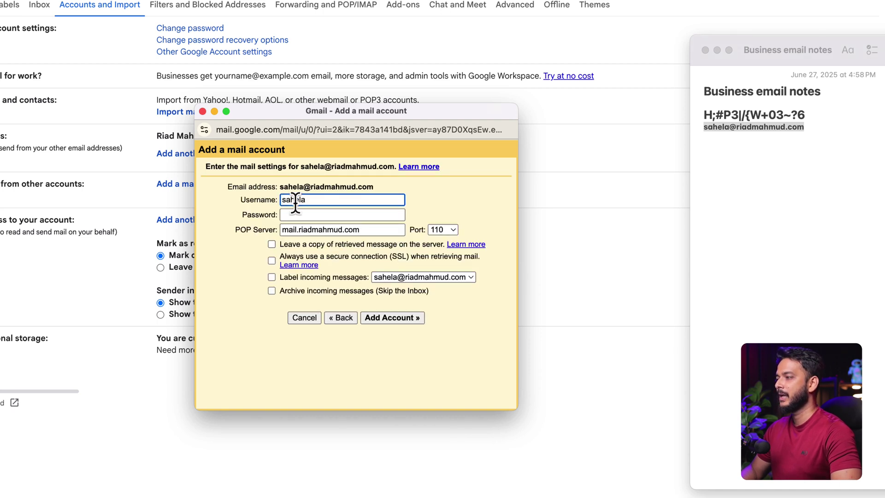
key(super+a)
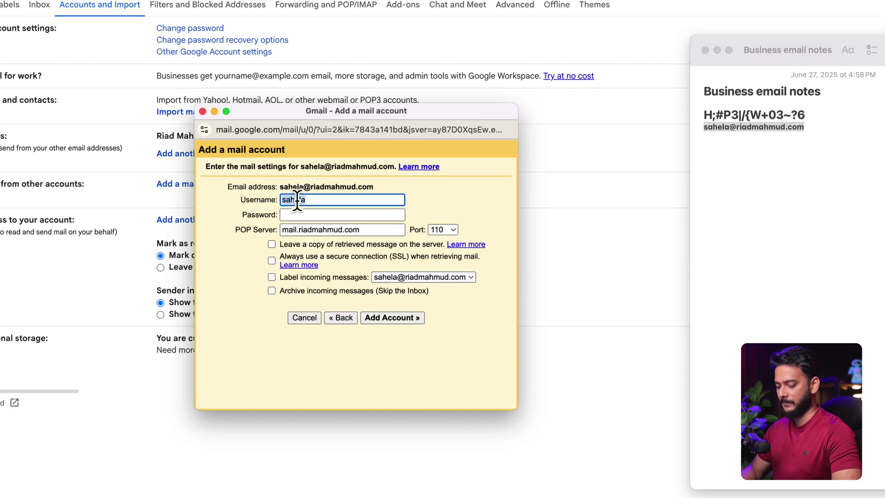
key(super+v)
click(812, 115)
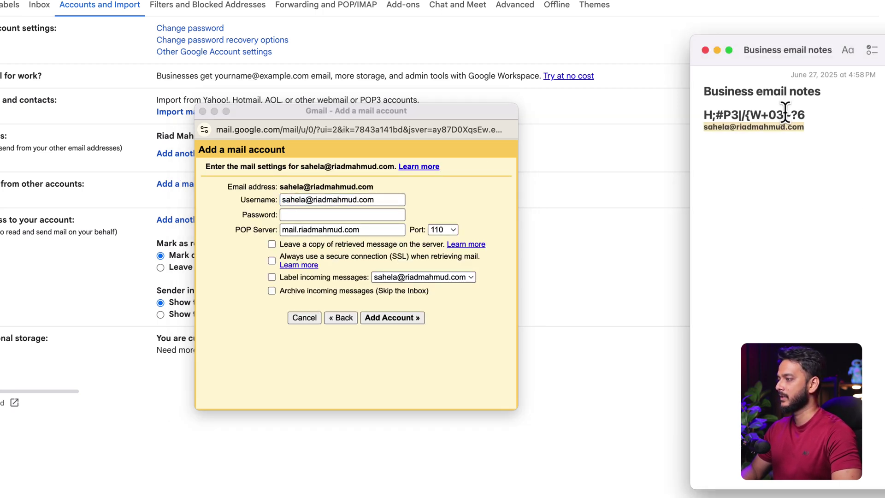
drag(811, 114, 702, 115)
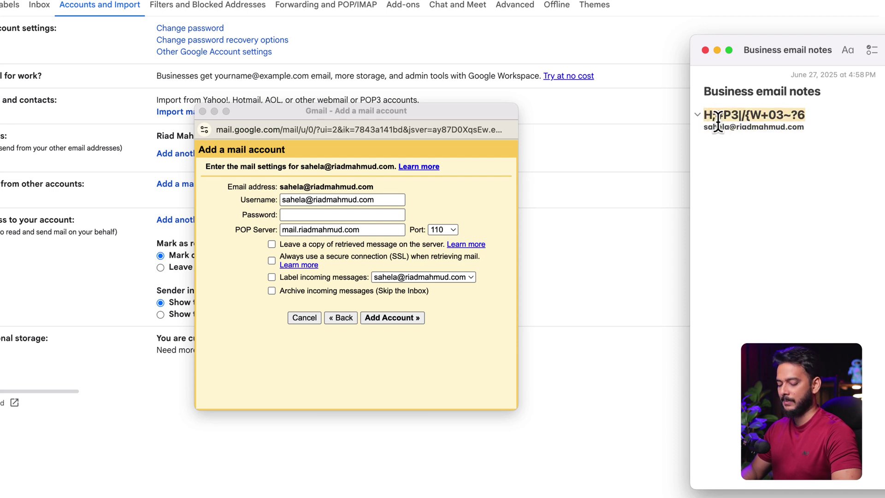
key(super+c)
click(304, 211)
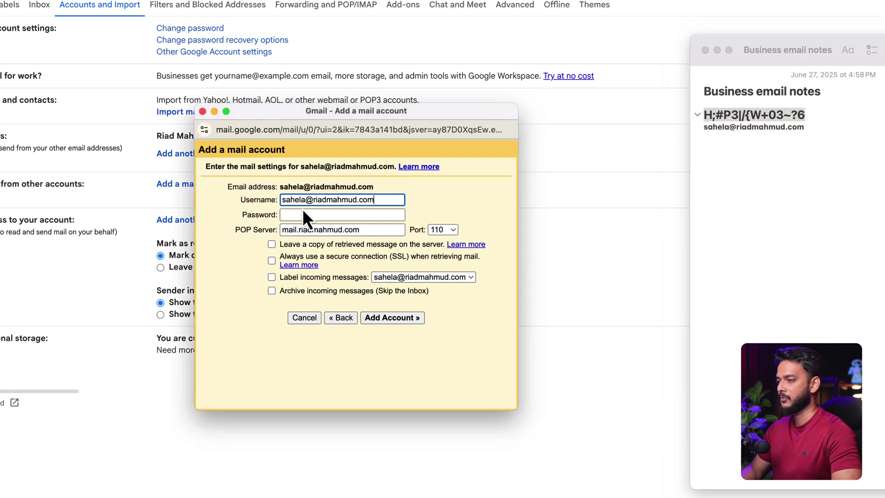
key(super+v)
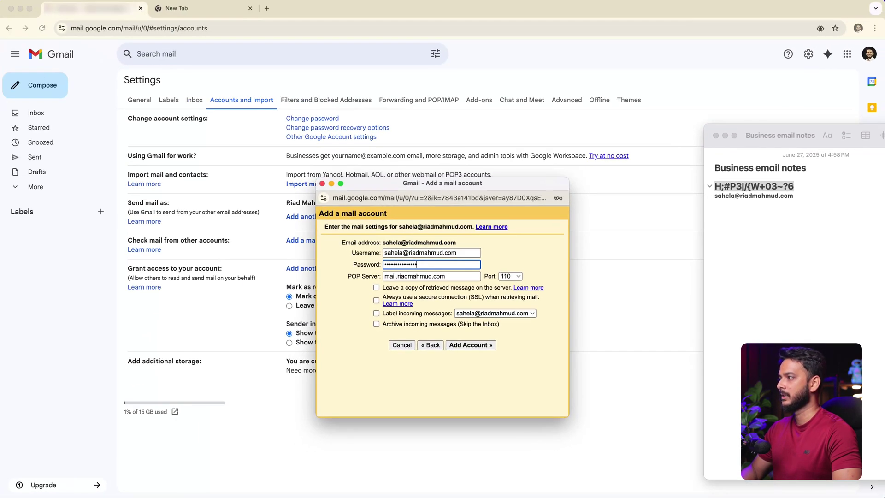
Step: Set the POP server to pop.titan.email, copied from the Titan help page
key(super+grave)
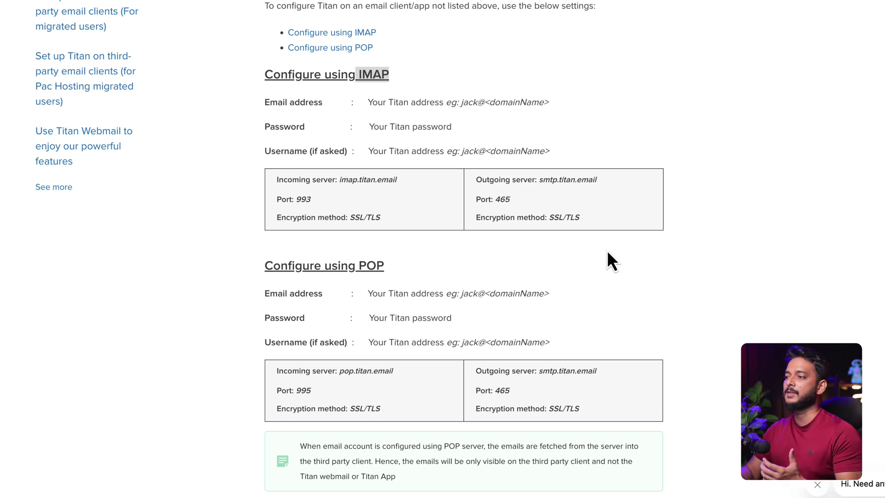
double_click(303, 200)
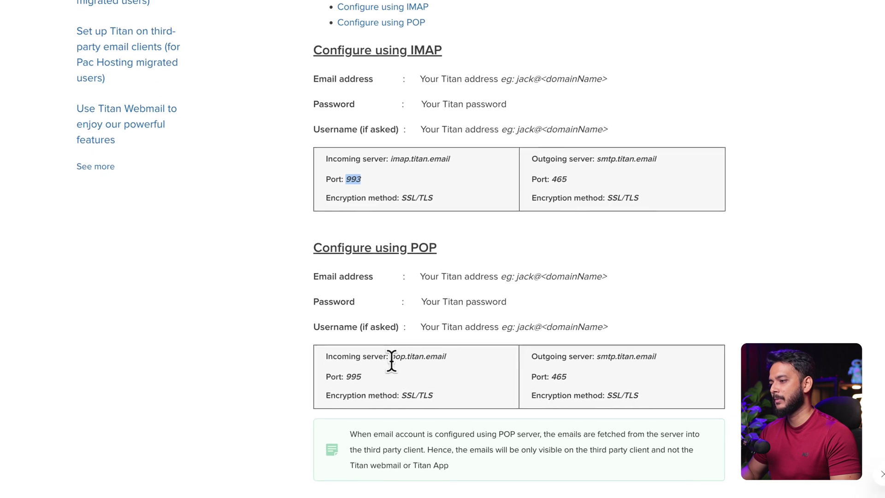
double_click(404, 335)
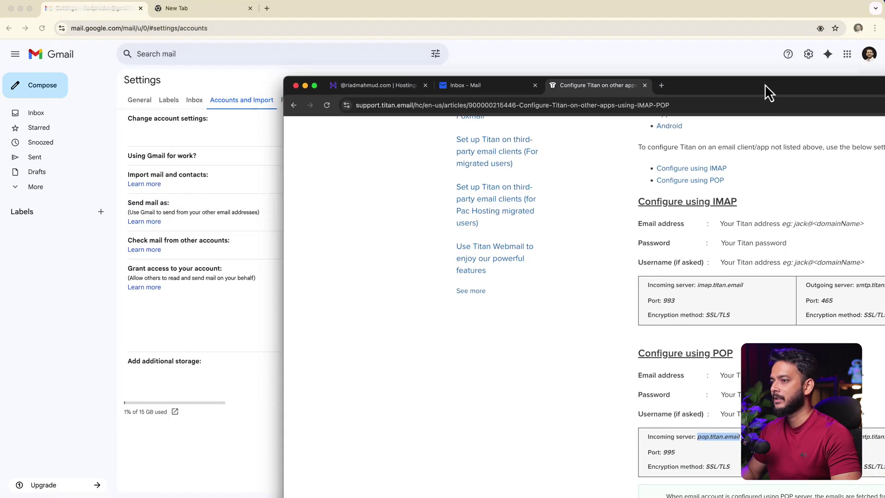
drag(679, 93, 559, 208)
click(533, 181)
triple_click(399, 274)
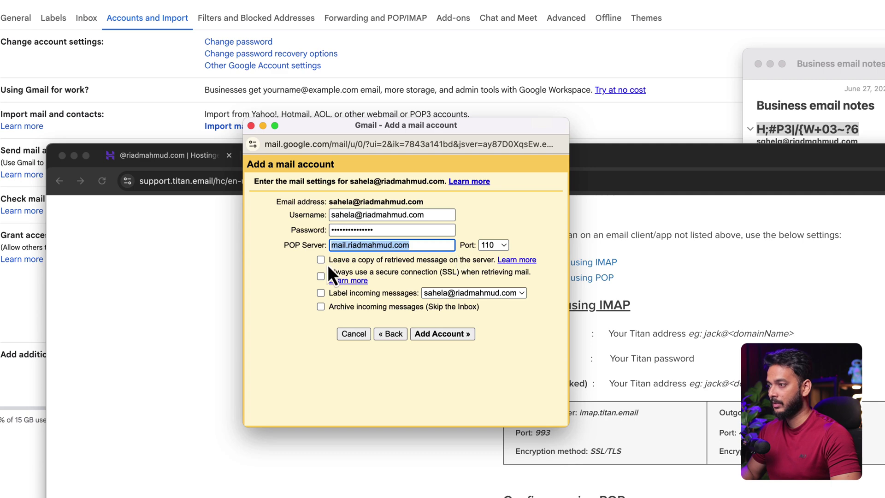
key(super+v)
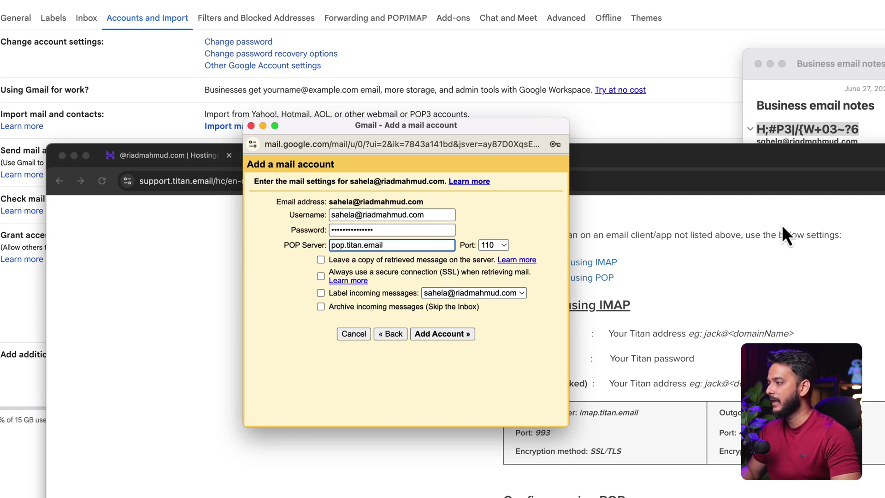
Step: Check the POP encryption details on the help page and set the port to 995
drag(484, 132, 92, 0)
drag(782, 152, 782, 0)
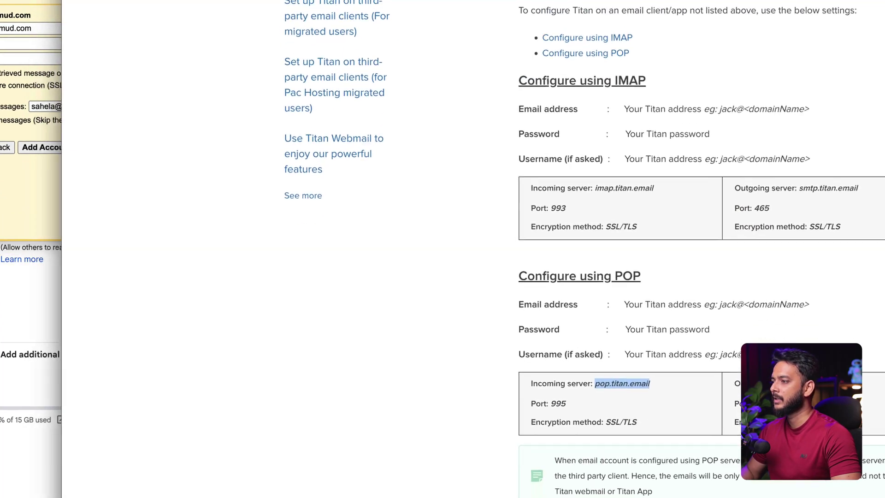
click(459, 370)
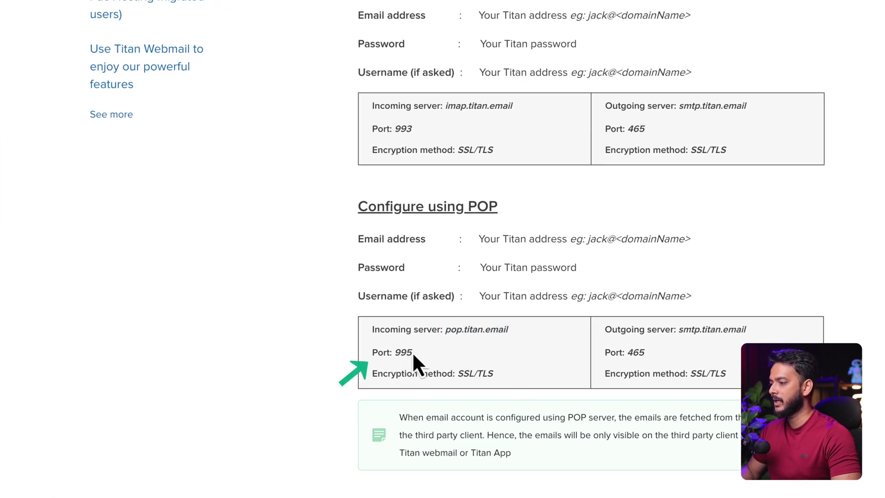
drag(383, 373, 447, 373)
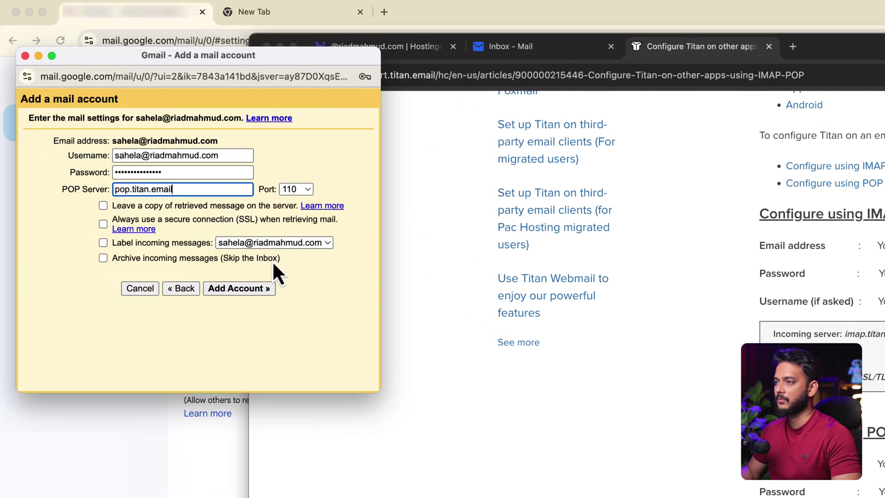
click(297, 190)
click(302, 244)
click(303, 190)
click(299, 178)
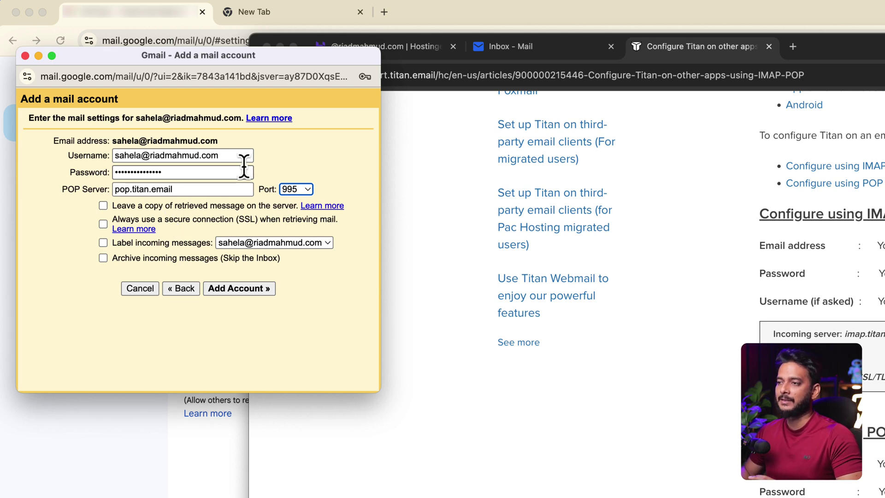
Step: Enable SSL retrieval and labelling of incoming messages, then add the Titan POP account
key(super+h)
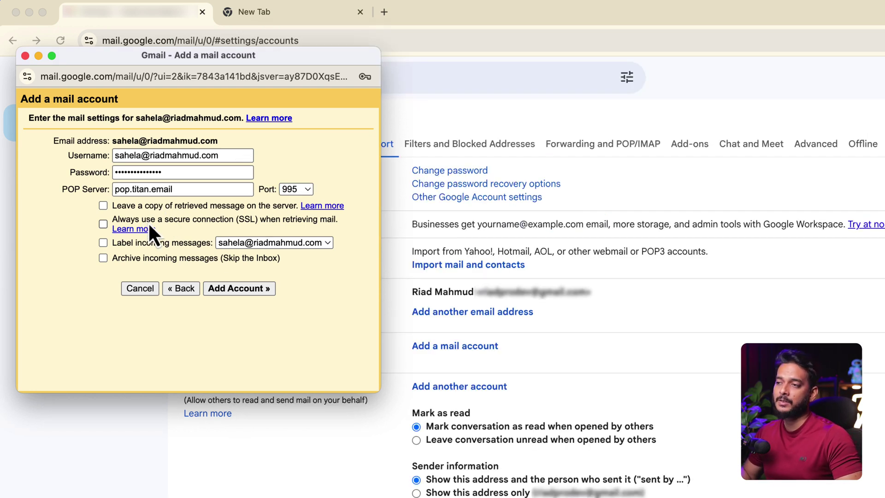
click(197, 225)
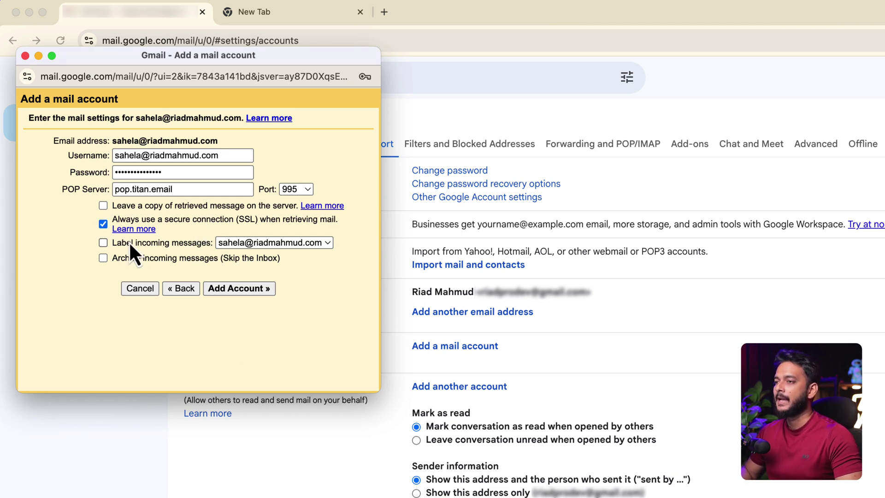
click(146, 242)
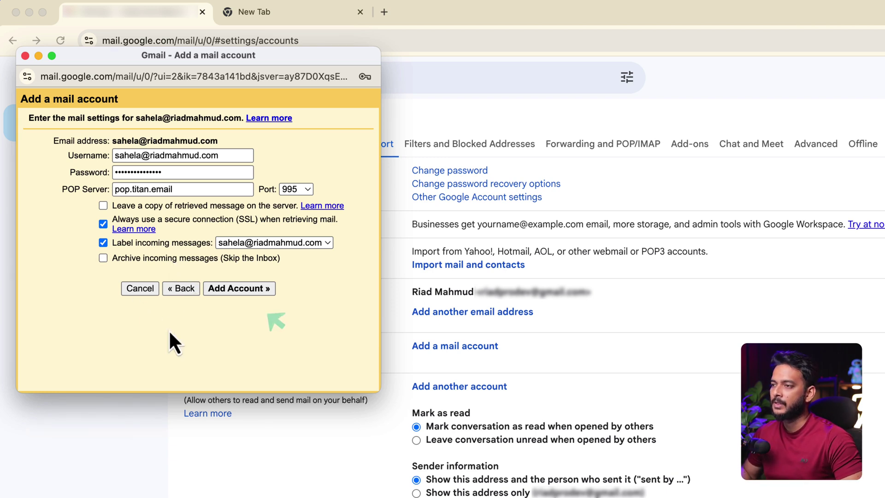
click(237, 290)
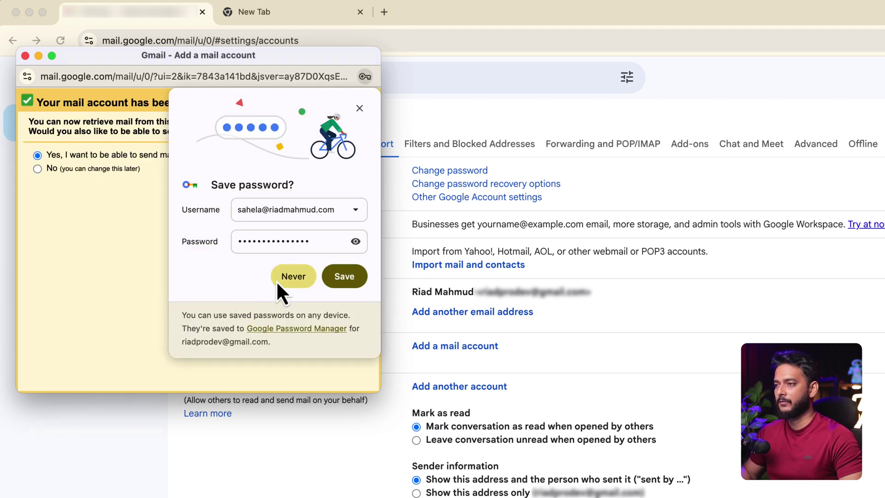
Step: Decline saving the password and proceed with sending mail as the business address
click(275, 280)
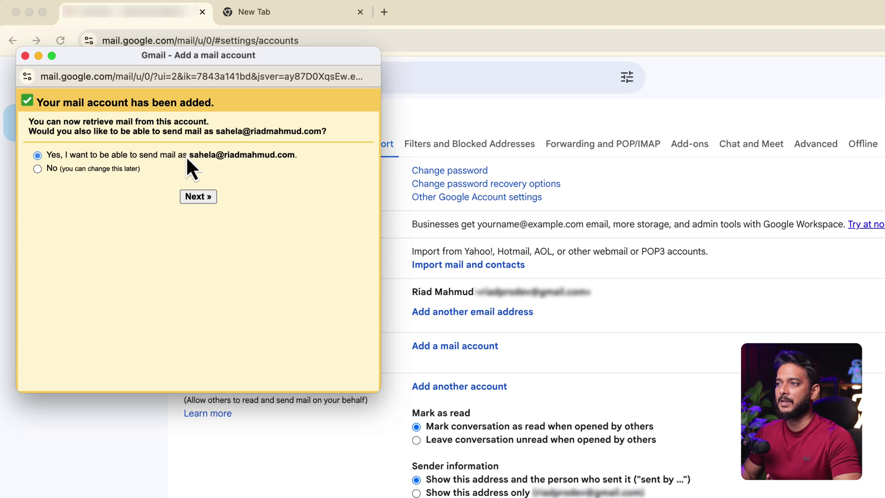
drag(187, 155, 275, 156)
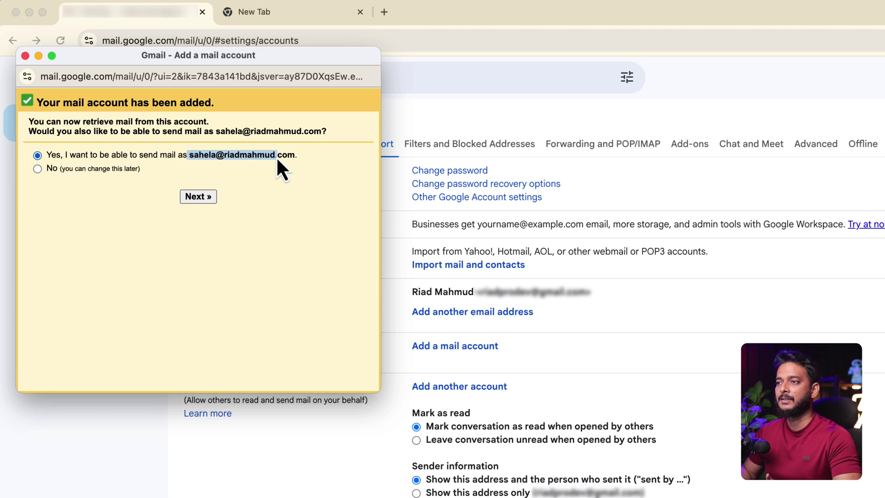
click(195, 203)
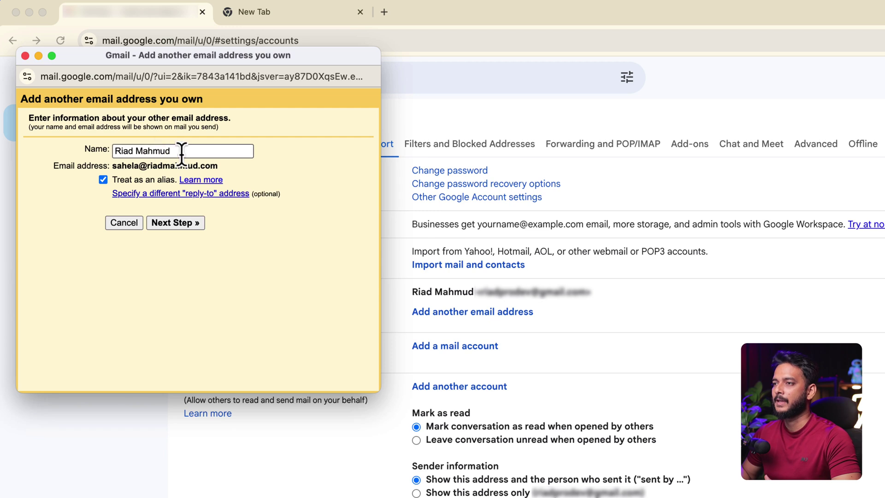
Step: Replace the sender name with the account owner's full name and move to SMTP setup
triple_click(147, 151)
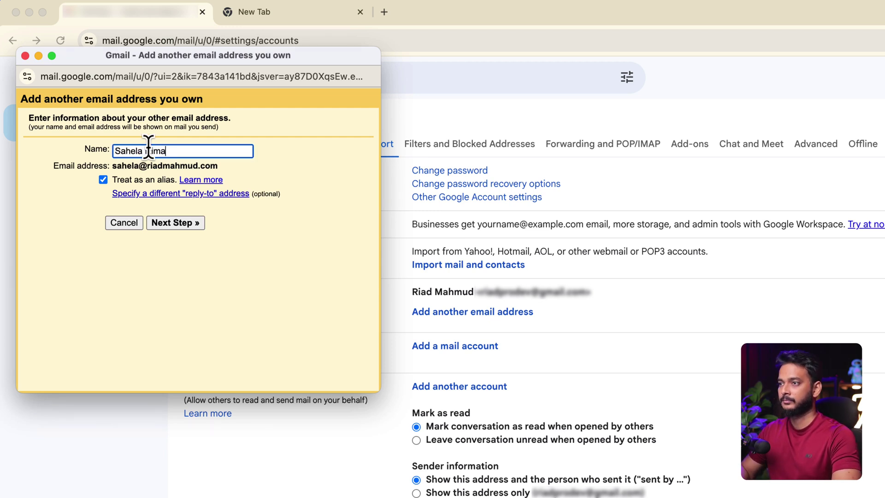
click(187, 259)
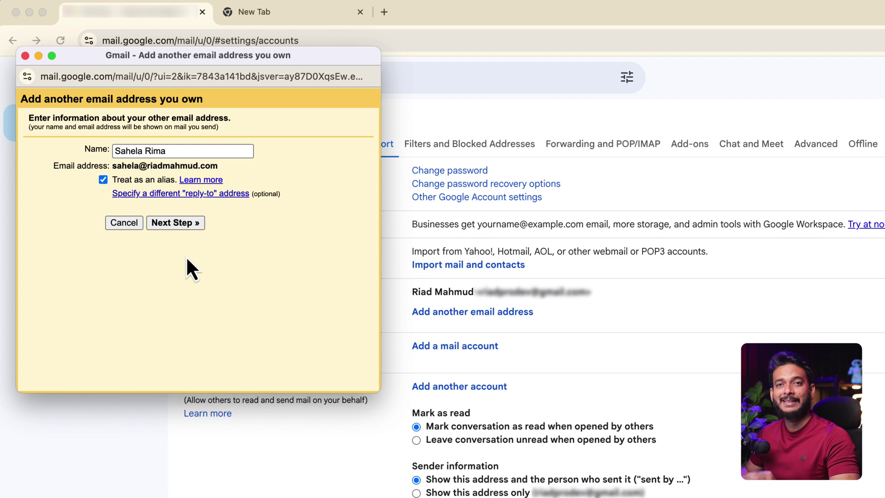
click(177, 225)
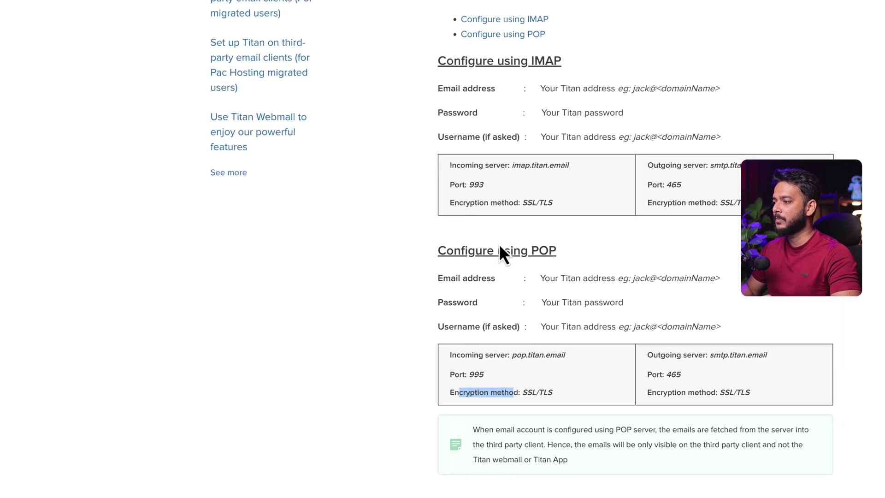
Step: Set SMTP server smtp.titan.email, port 465, and complete the username with the business domain
drag(684, 333, 751, 334)
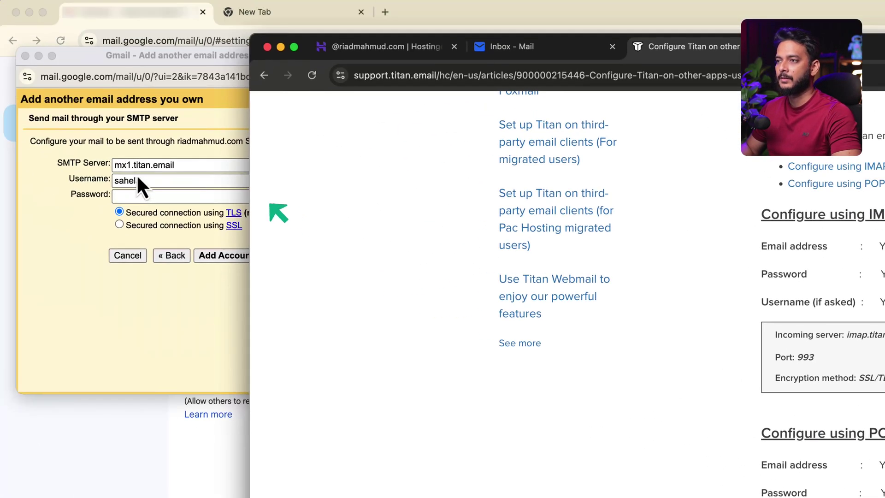
double_click(143, 165)
key(ctrl+a)
key(ctrl+v)
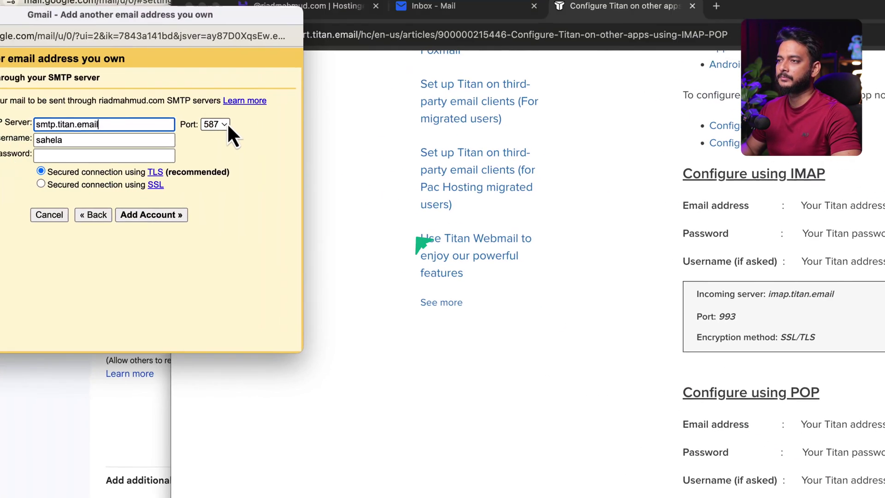
click(295, 166)
click(297, 151)
click(172, 181)
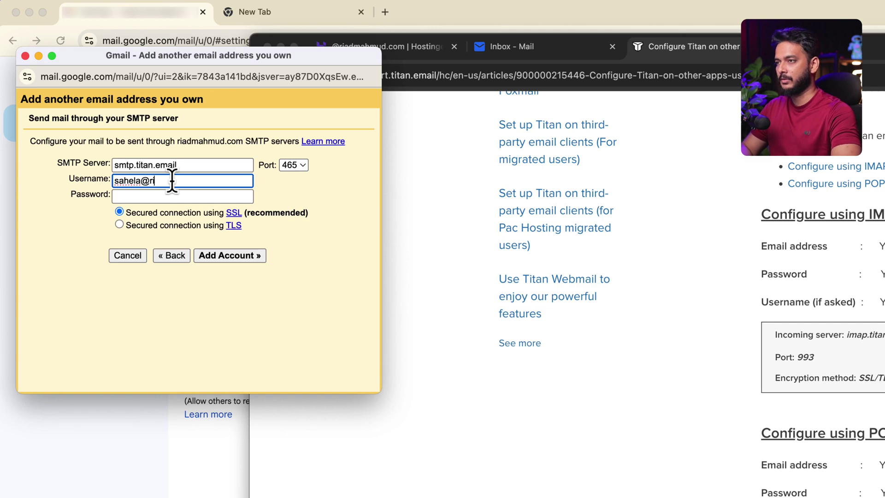
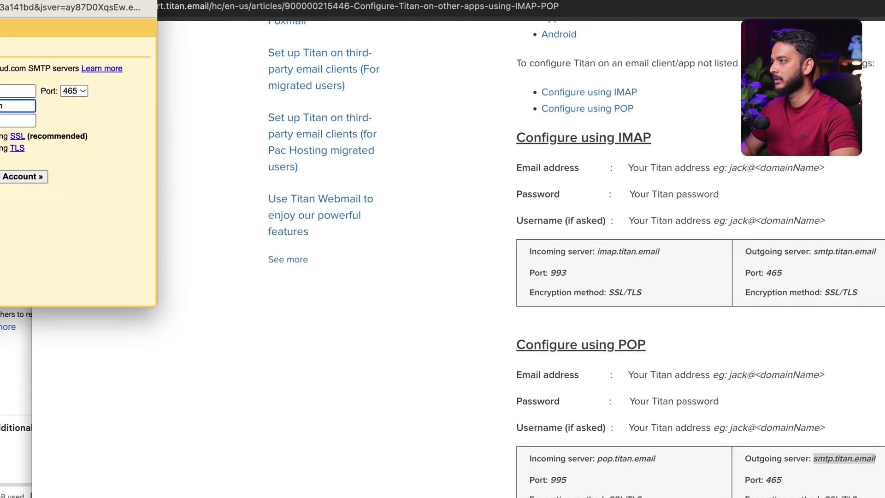
Step: Paste the mailbox password from Notes as the SMTP password and add the sending account
drag(812, 83, 862, 125)
drag(693, 165, 777, 166)
right_click(775, 159)
click(798, 250)
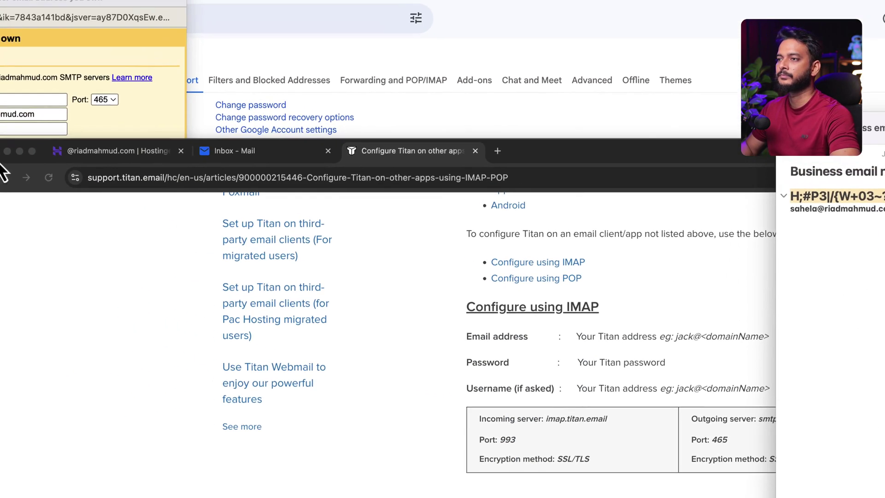
click(140, 183)
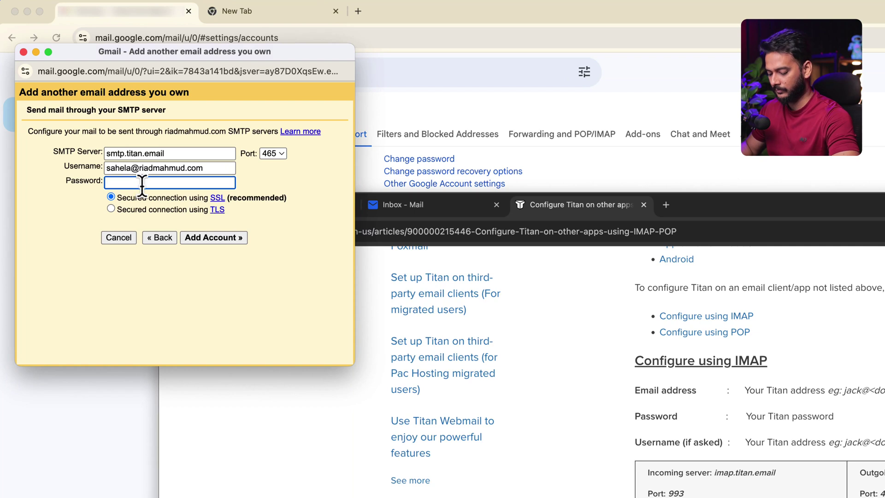
key(super+v)
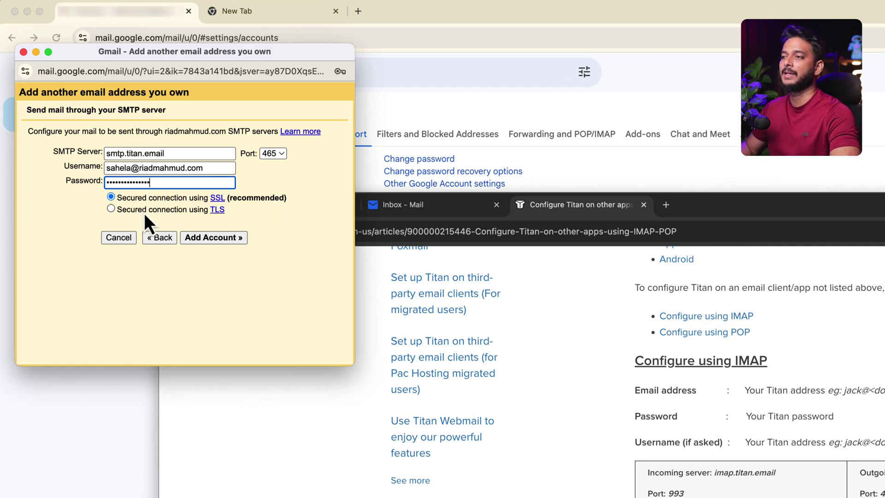
click(212, 242)
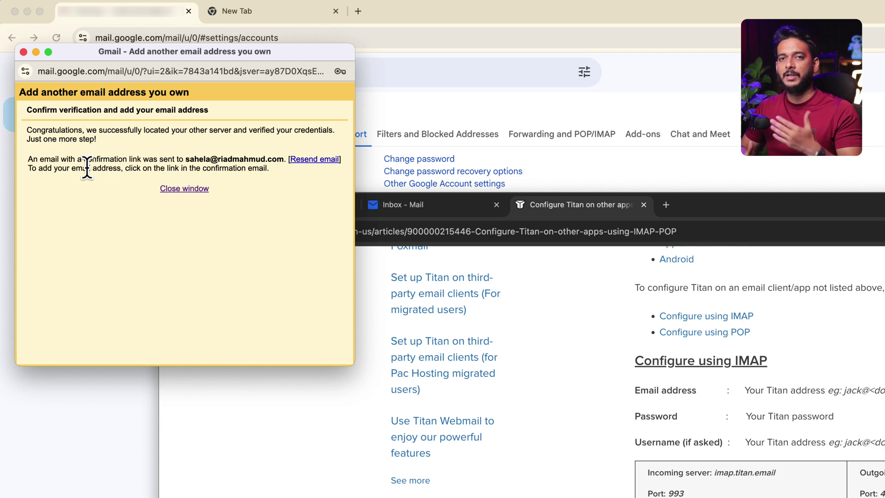
Step: Refresh the inbox, open the Gmail Confirmation email, follow its link and confirm the send-as address
click(580, 13)
click(59, 155)
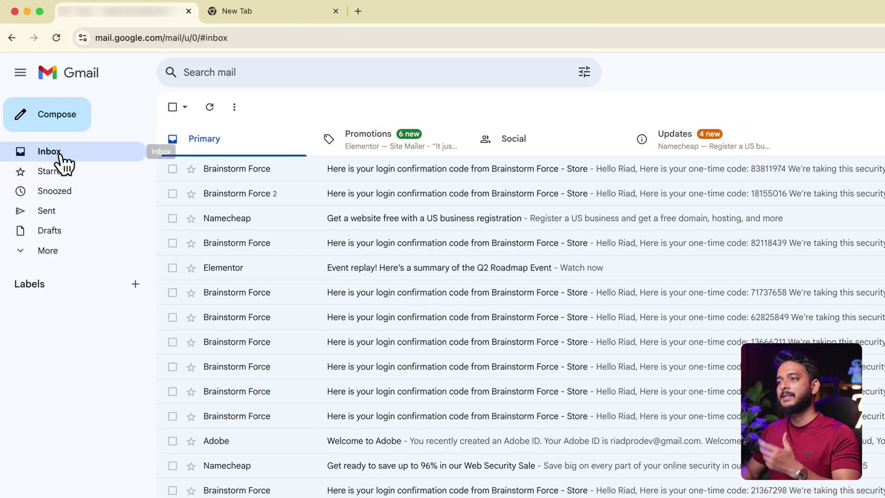
click(211, 110)
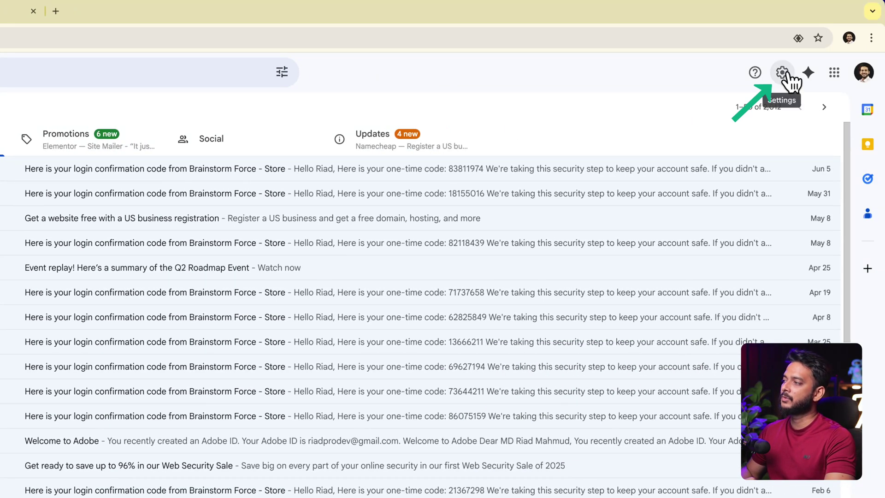
click(783, 74)
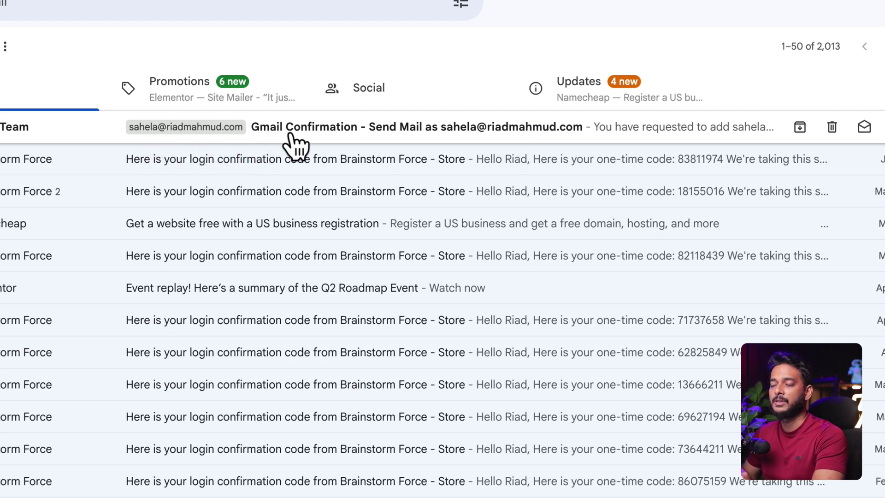
click(290, 133)
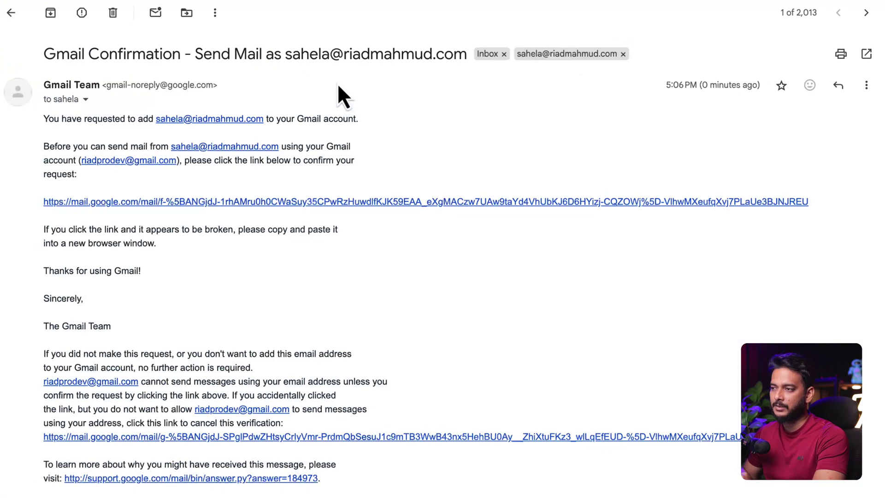
click(258, 204)
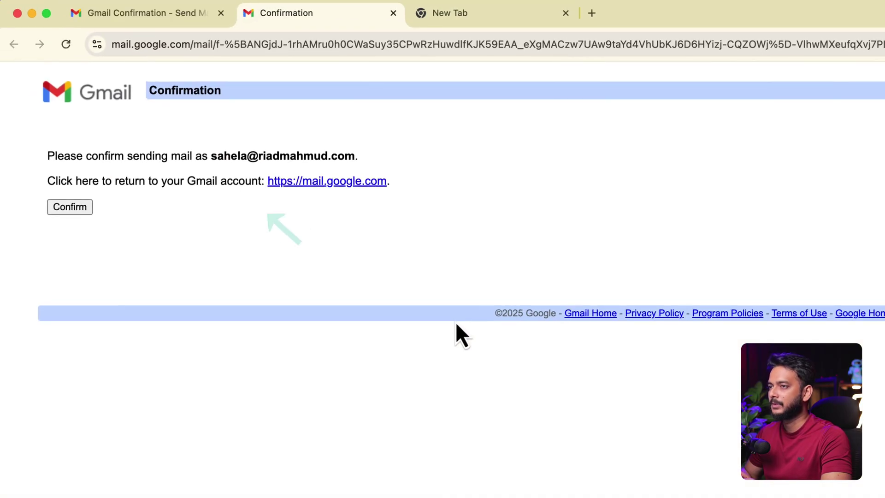
click(71, 211)
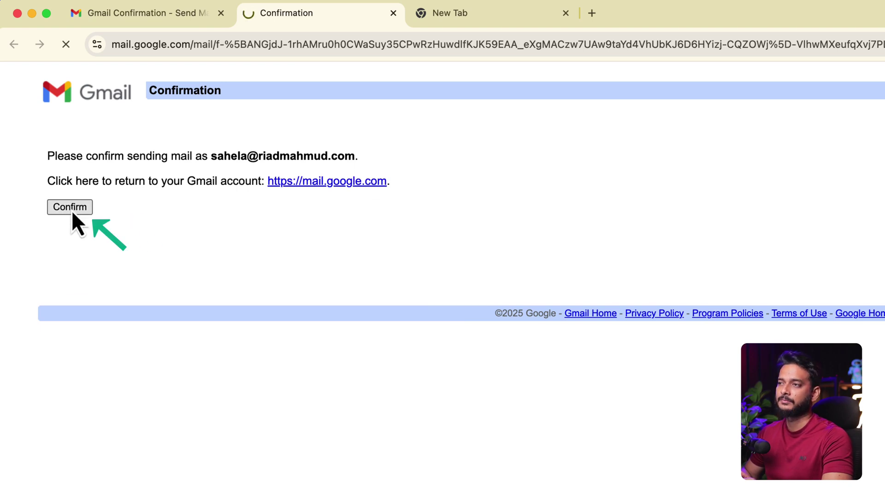